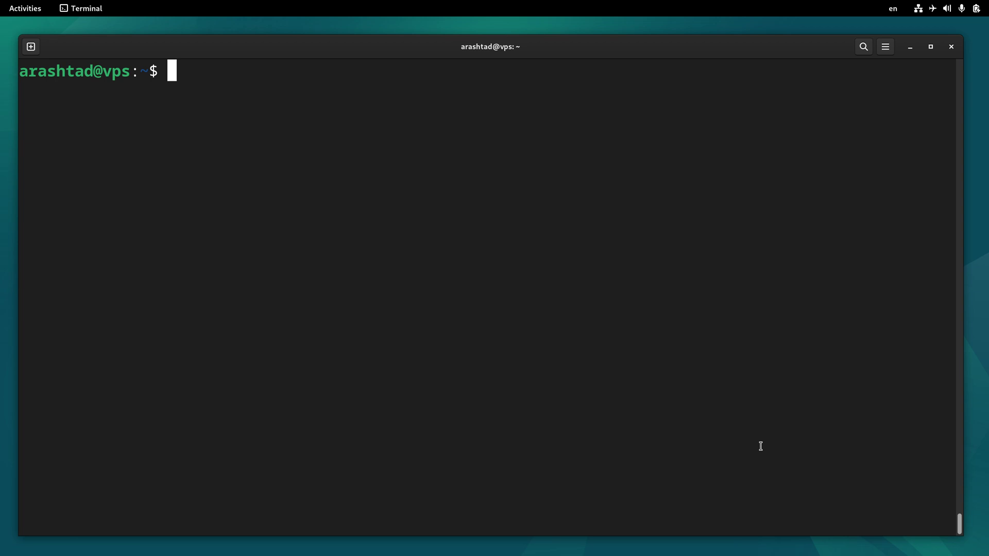
- Run sudo apt update with the account password, then sudo apt install gnome up to its 1095-package confirmation
text(sudo apt)
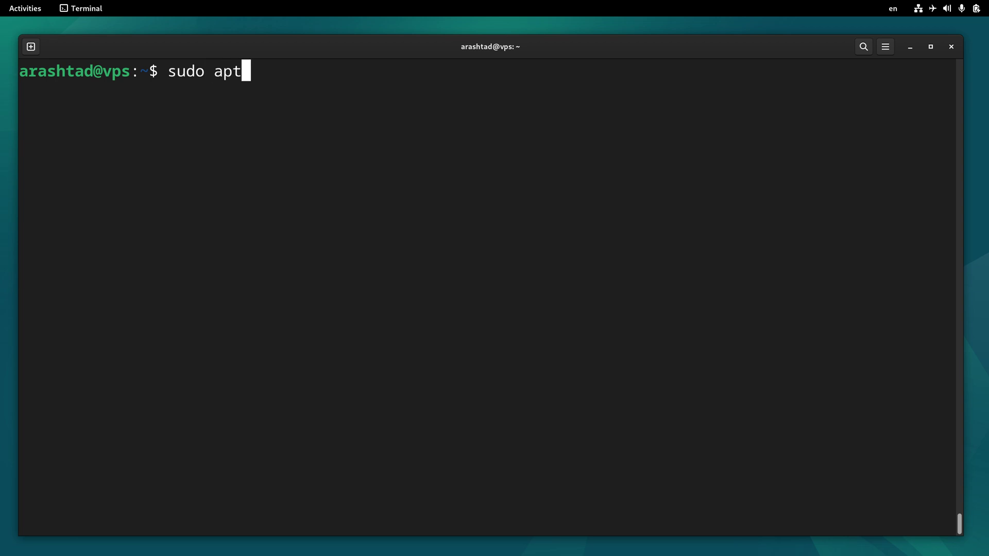
text( up[)
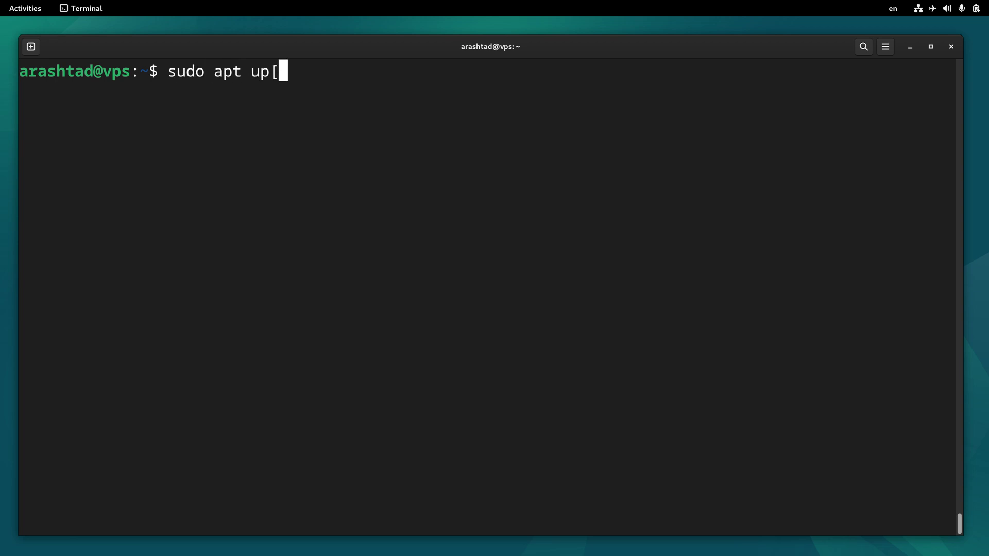
key(BackSpace)
text(date)
key(Return)
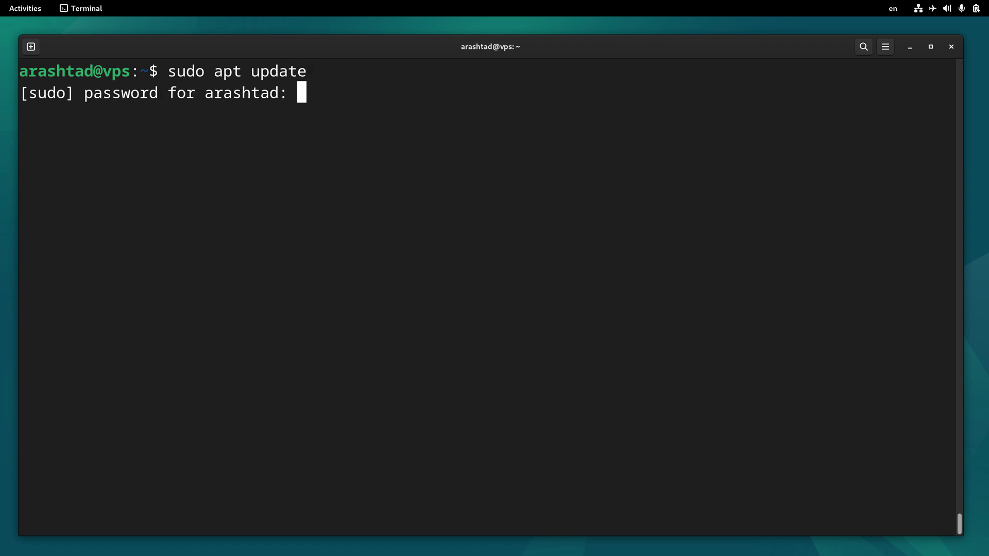
key(Return)
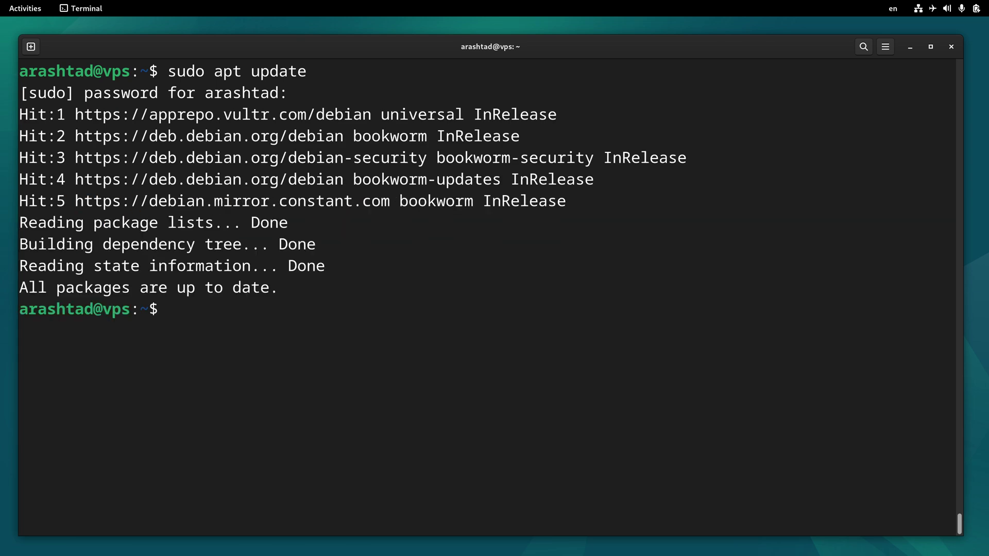
text(sudo a)
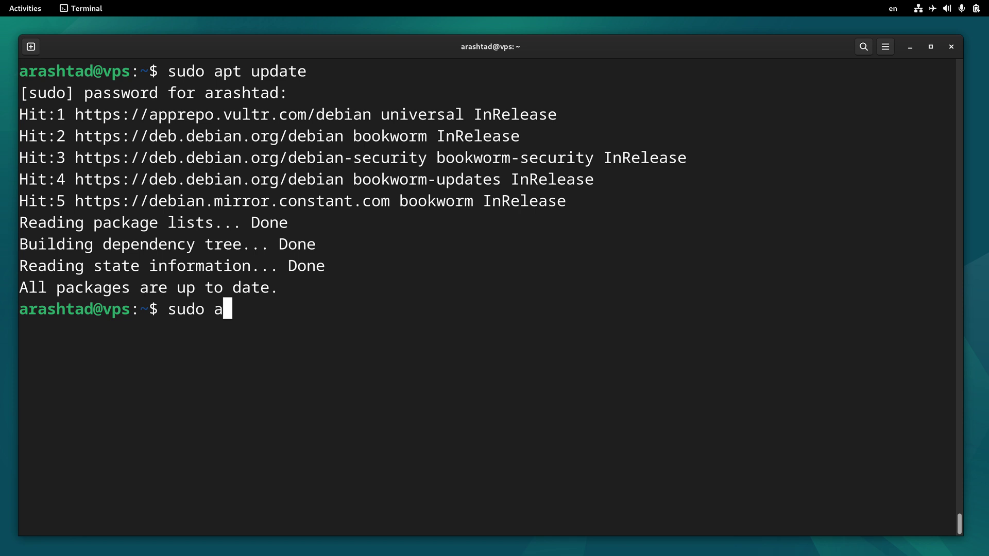
text(pt install )
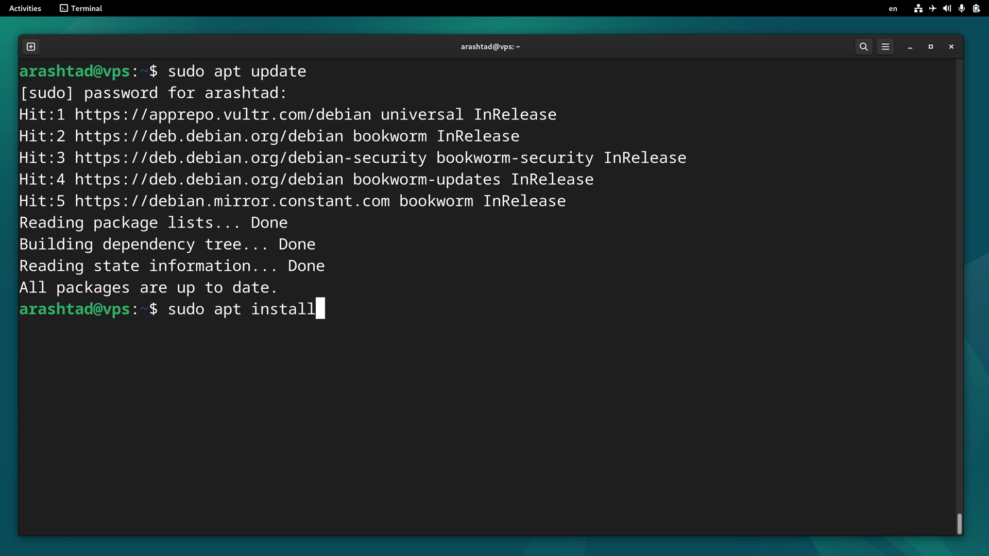
text(gnome)
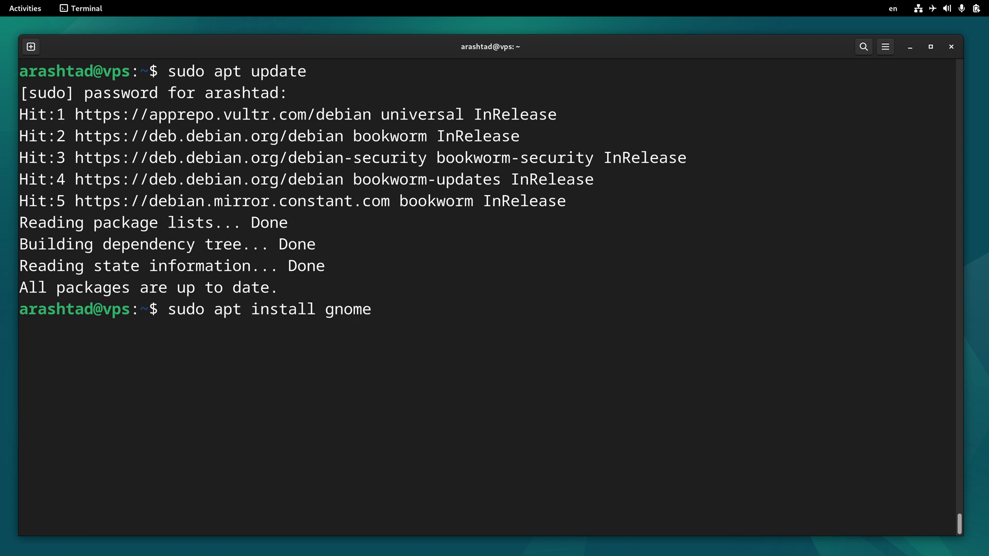
key(Return)
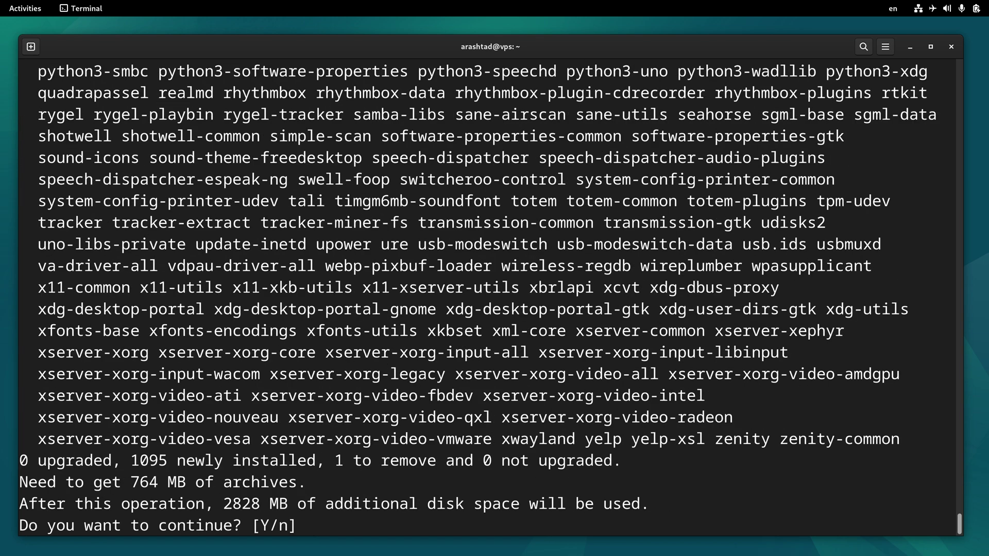
- Confirm the 1095-package GNOME install and let apt finish setting up gnome and gnome-core
key(Return)
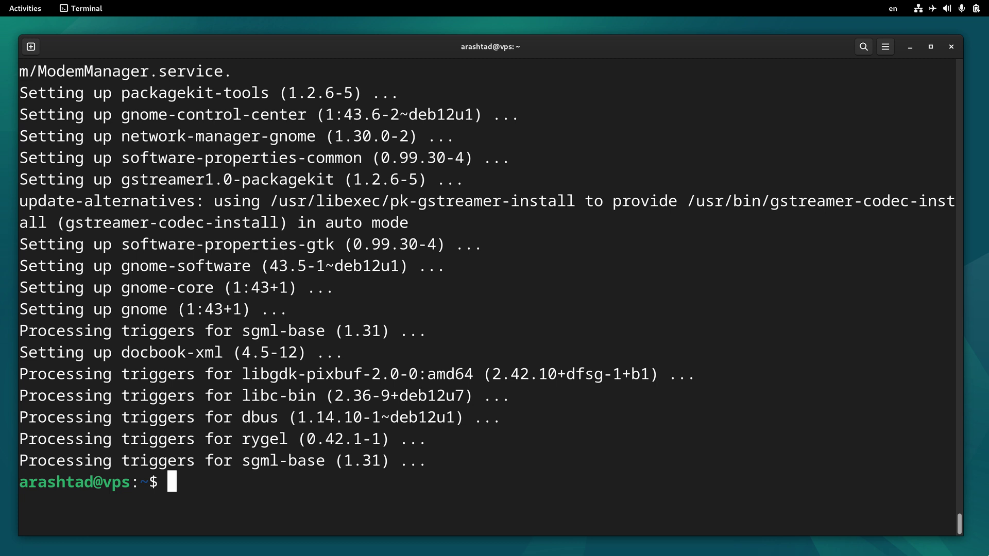
- Run sudo apt install gnome-core gnome-shell gnome-terminal; all three are already the newest version
text(sudo)
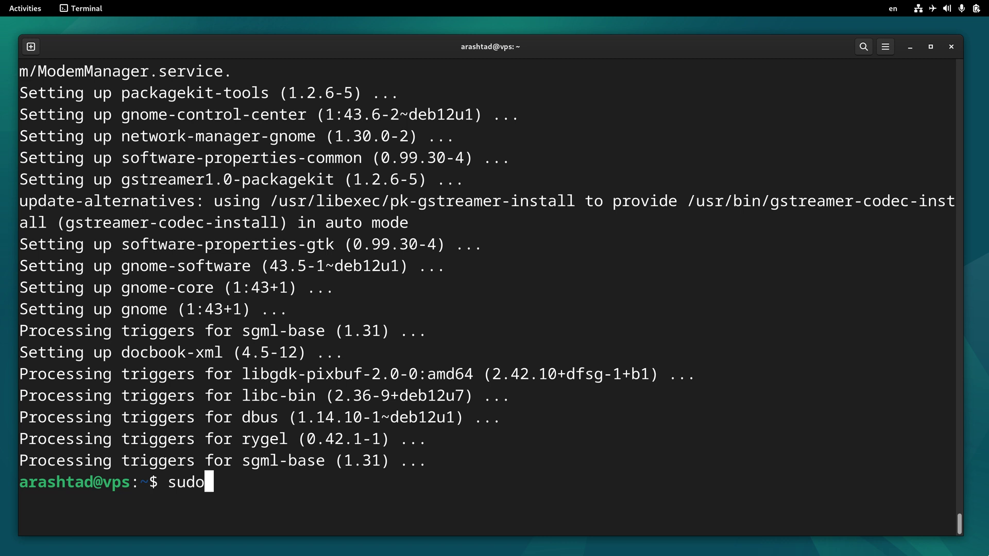
text( apt install)
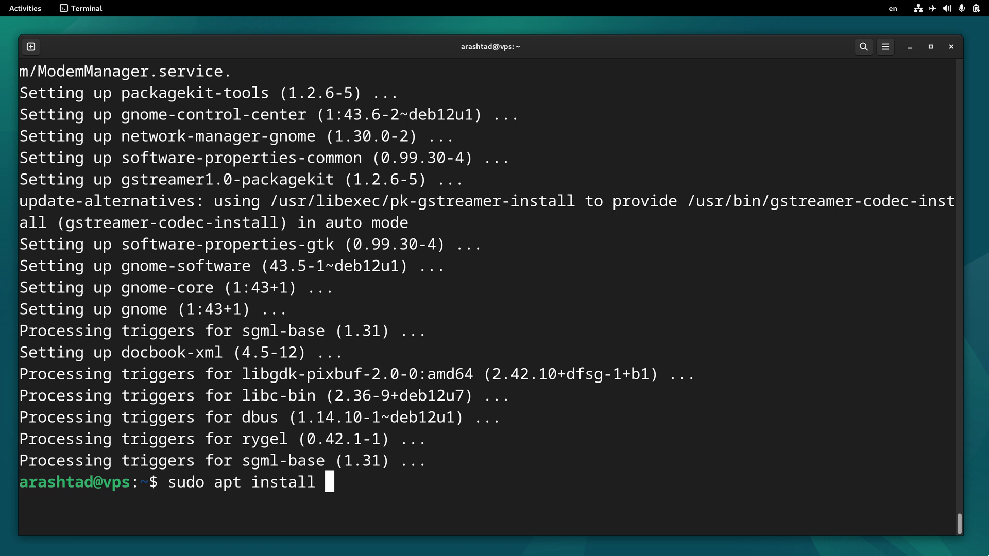
text( gnome-)
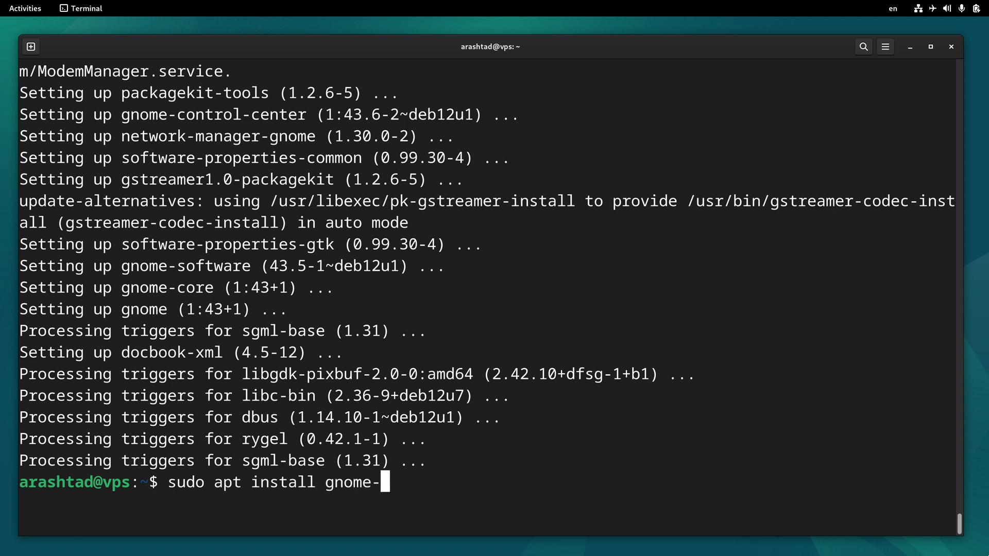
text(core gnome)
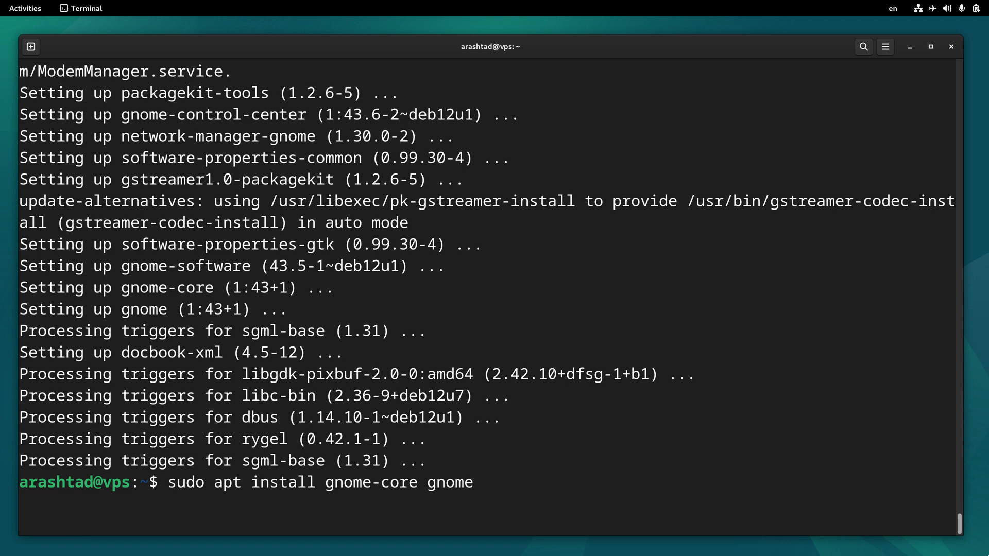
text(-)
text(shell)
text( gn)
text(ome)
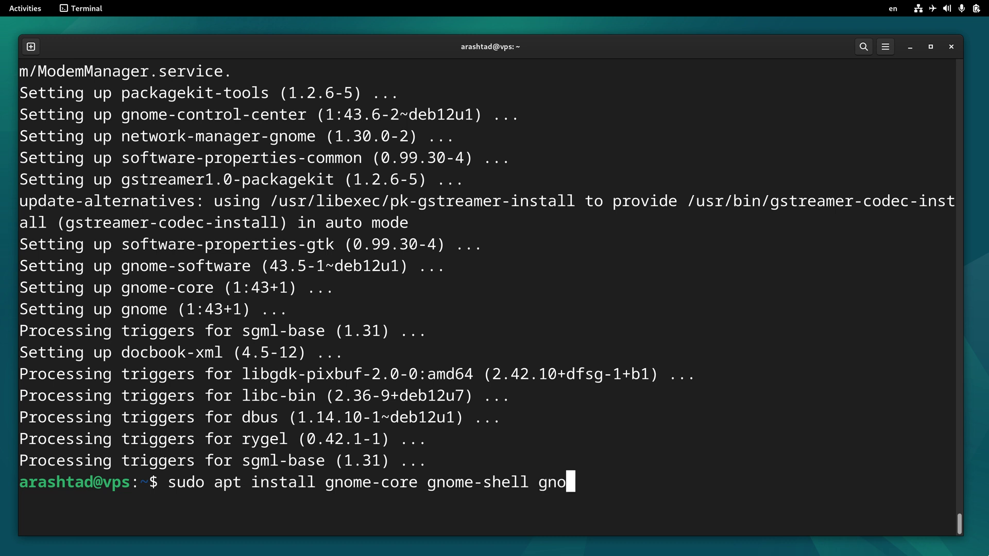
text(-terminal)
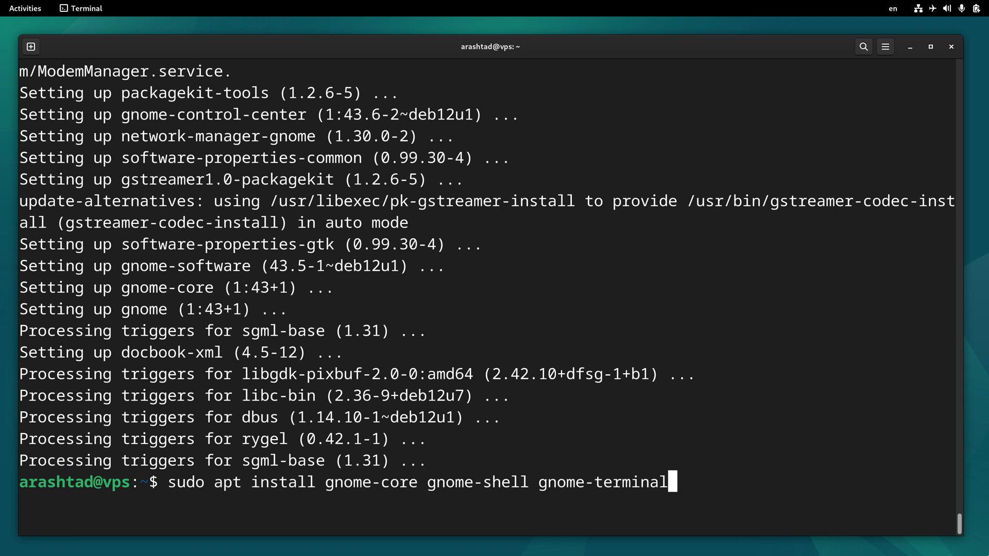
key(Return)
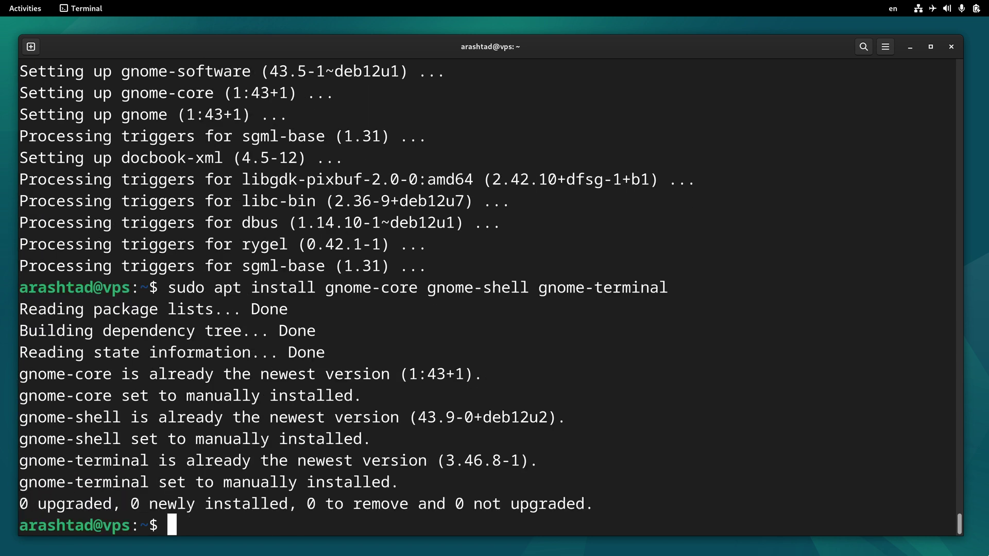
- Install xrdp 0.9.21.1-1 and its 13 dependencies with sudo apt install xrdp, confirming with Y
text(sudo apt )
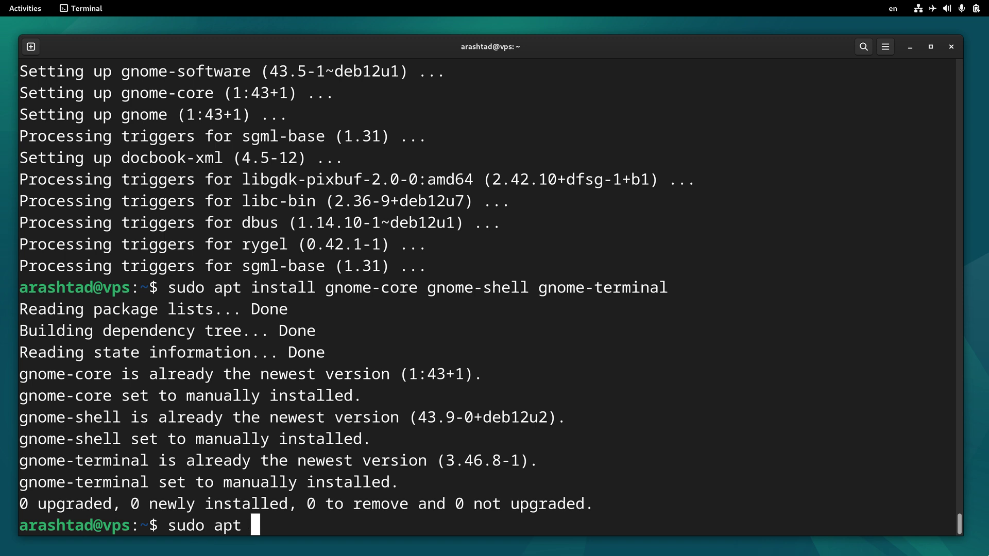
text(insr)
key(BackSpace)
text(tall )
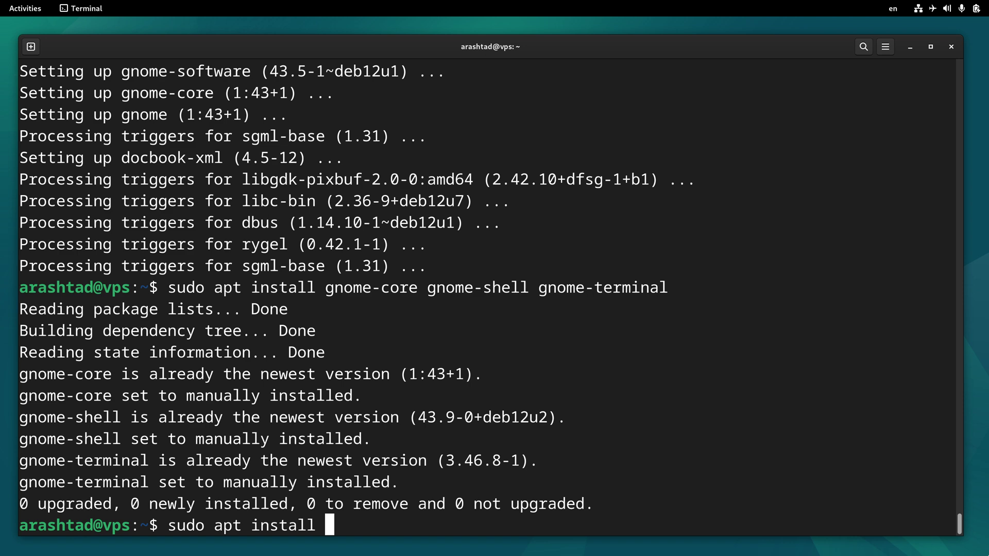
text(xrdp)
key(Return)
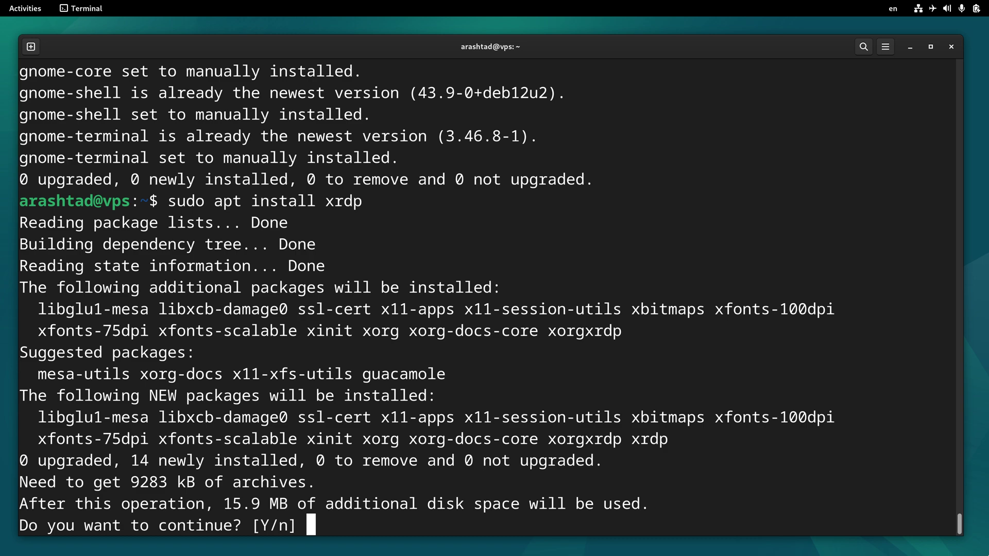
key(Return)
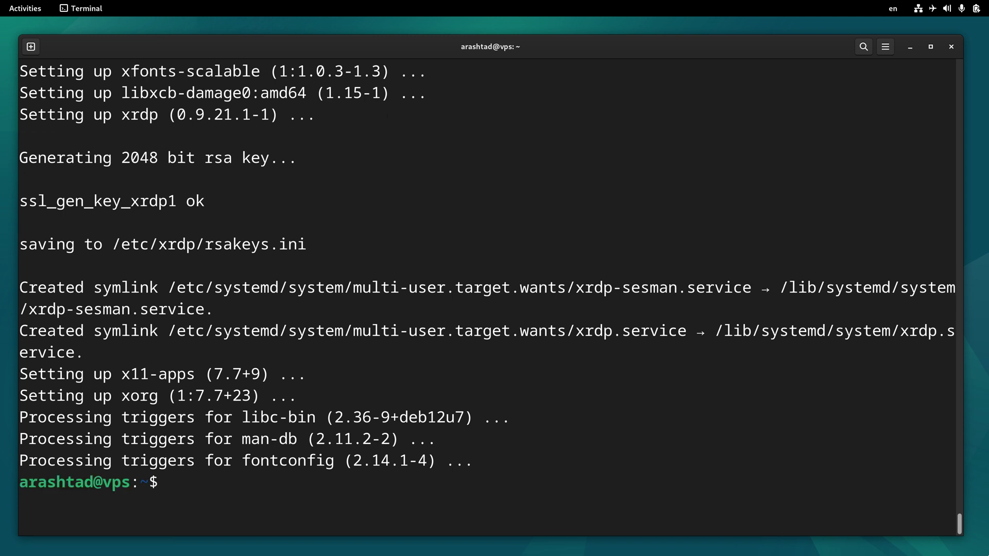
- Enable xrdp at boot and start the xrdp service with systemctl
text(sudo systemctl )
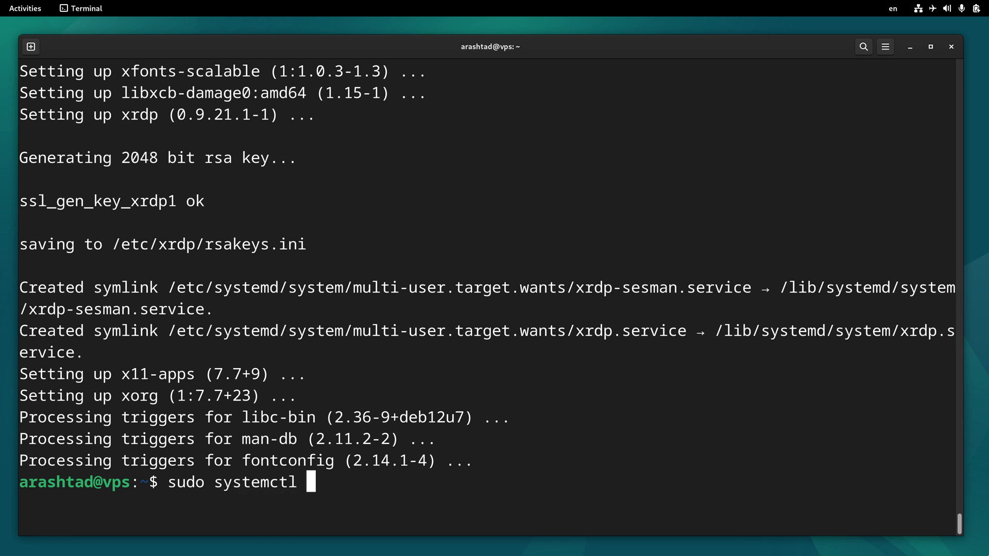
text(enable x)
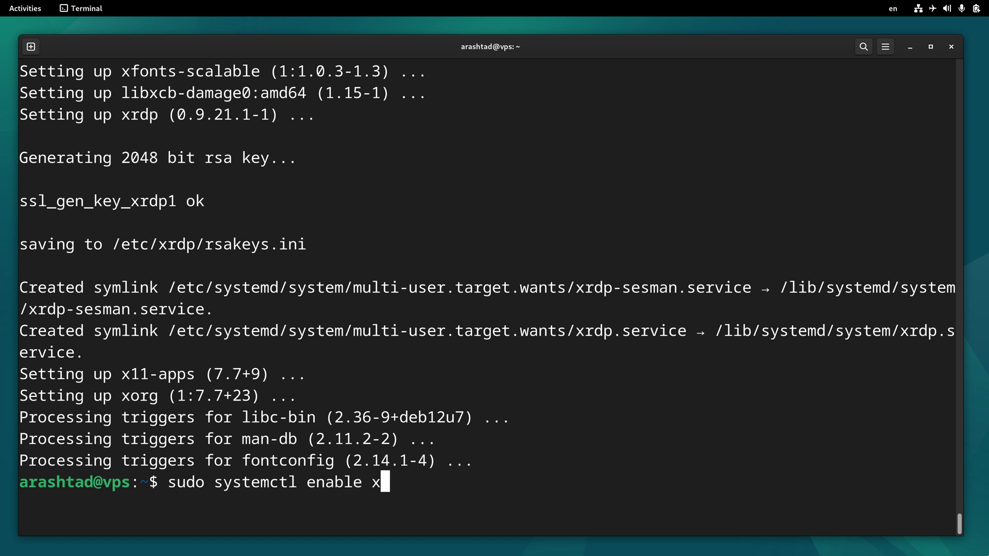
text(rdp)
key(Return)
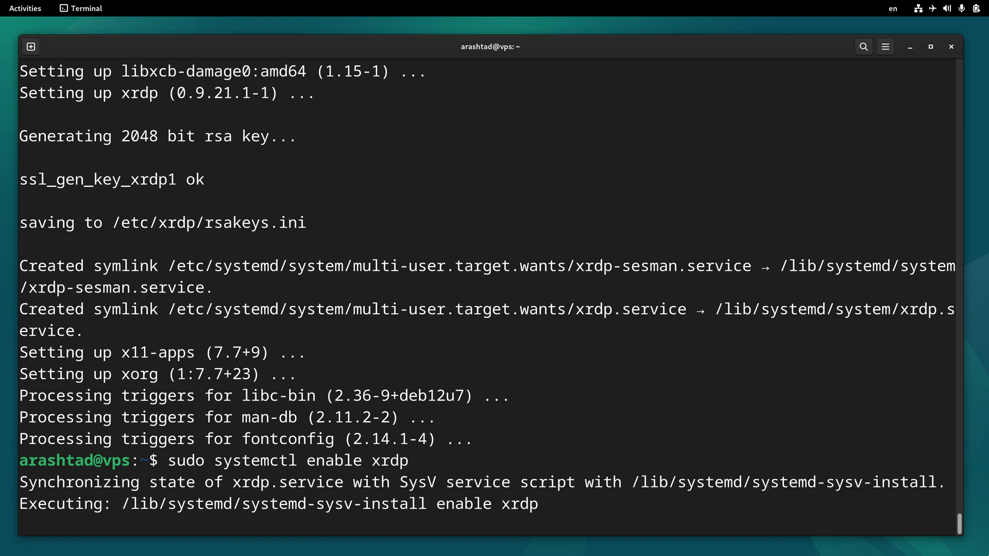
key(Up)
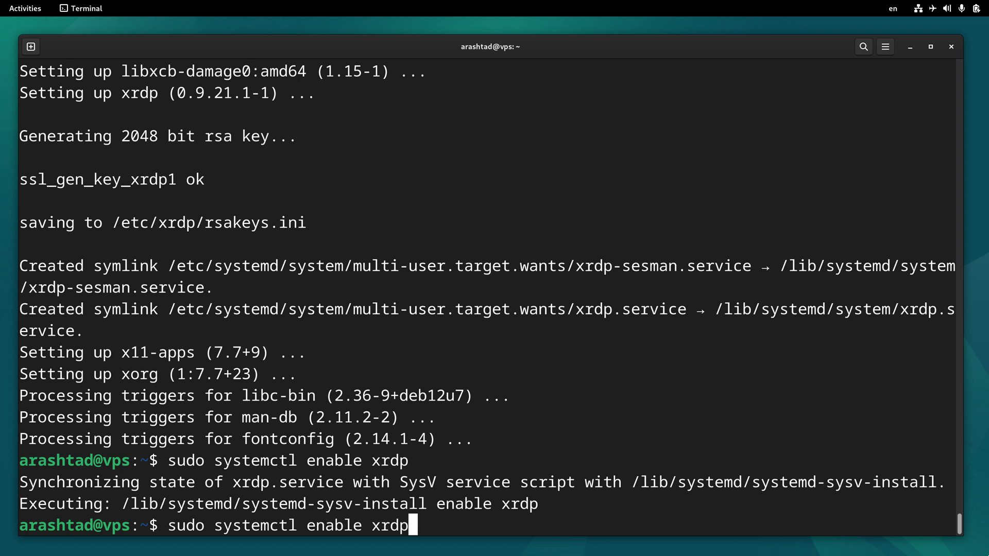
key(Left)
key(Left)
key(Left)
key(Left)
key(Left)
key(BackSpace)
key(BackSpace)
key(BackSpace)
key(BackSpace)
key(BackSpace)
key(BackSpace)
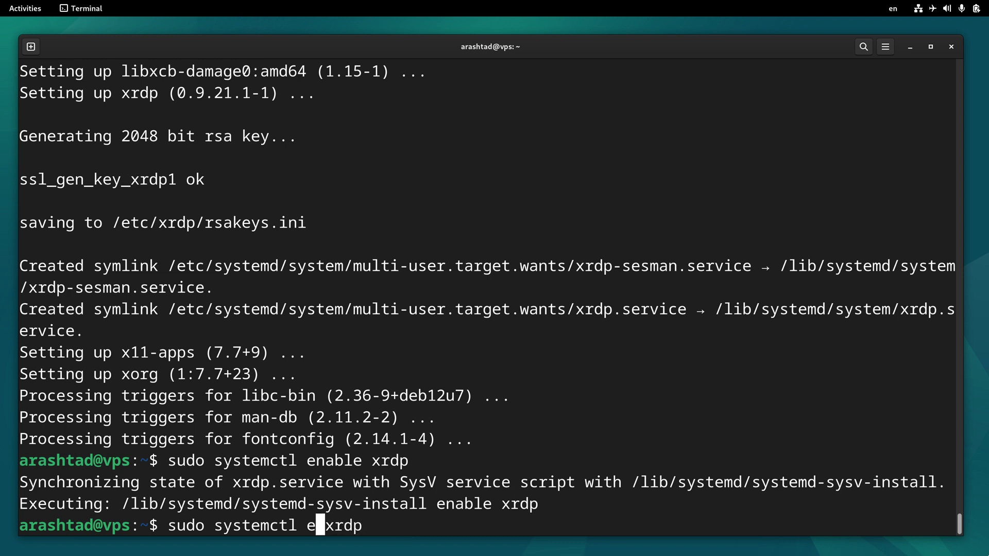
text(start)
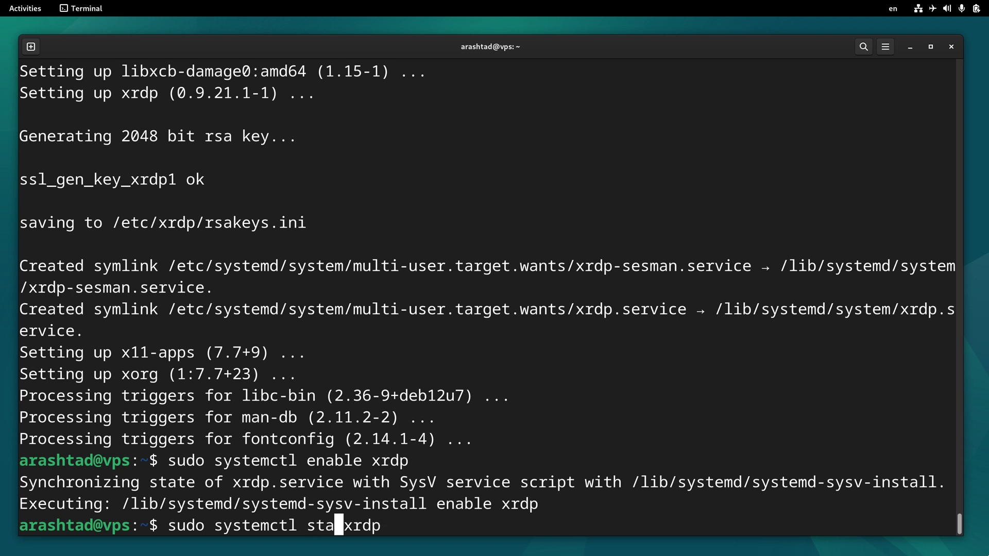
key(Return)
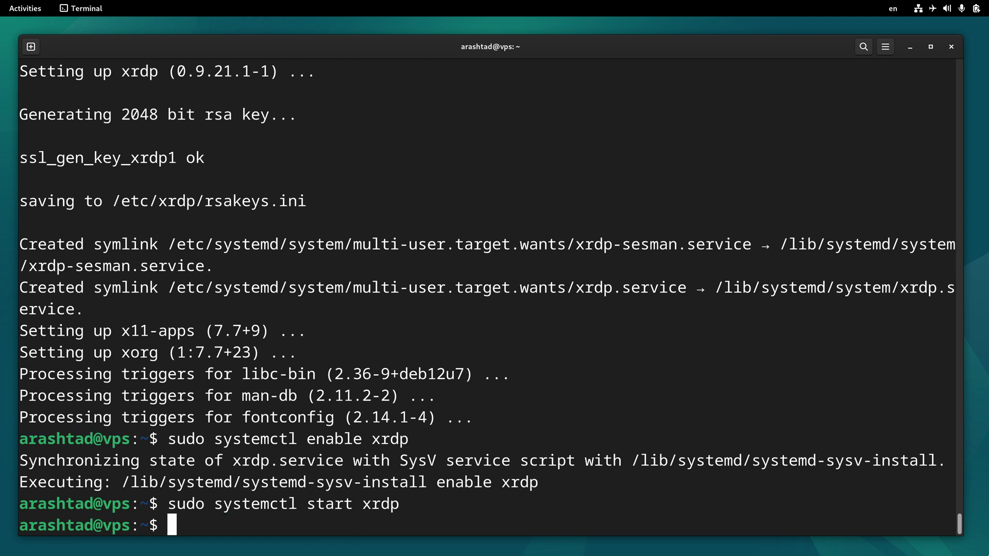
- Add the xrdp user to the ssl-cert group with sudo adduser, clearing the screen before and after
key(ctrl+l)
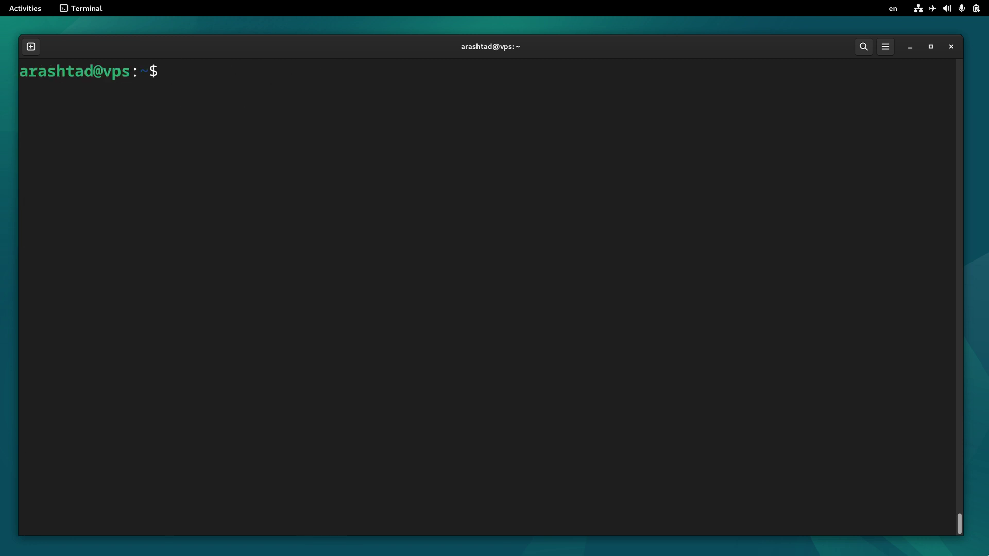
text(sudo adduser)
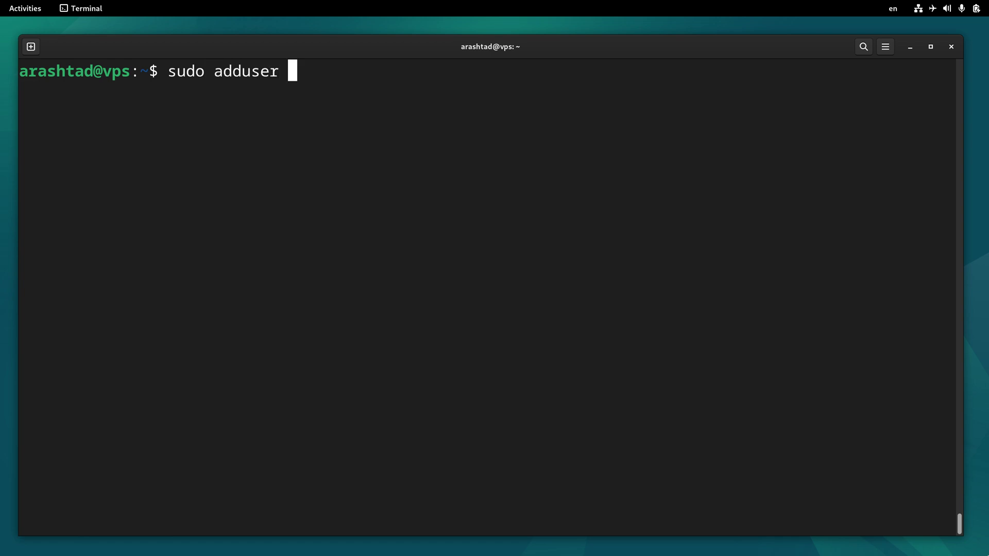
text( xrdp )
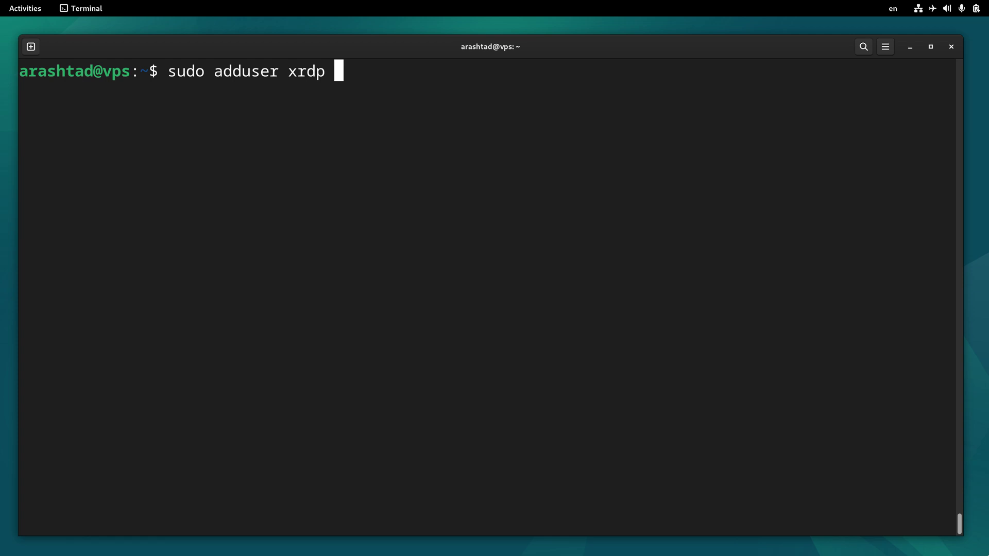
text(ss)
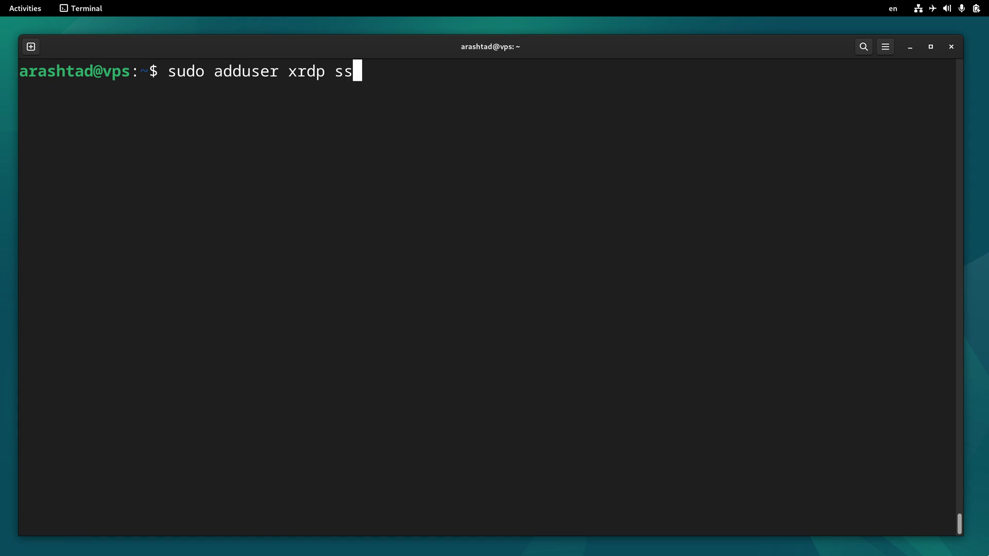
text(l-cert)
key(Return)
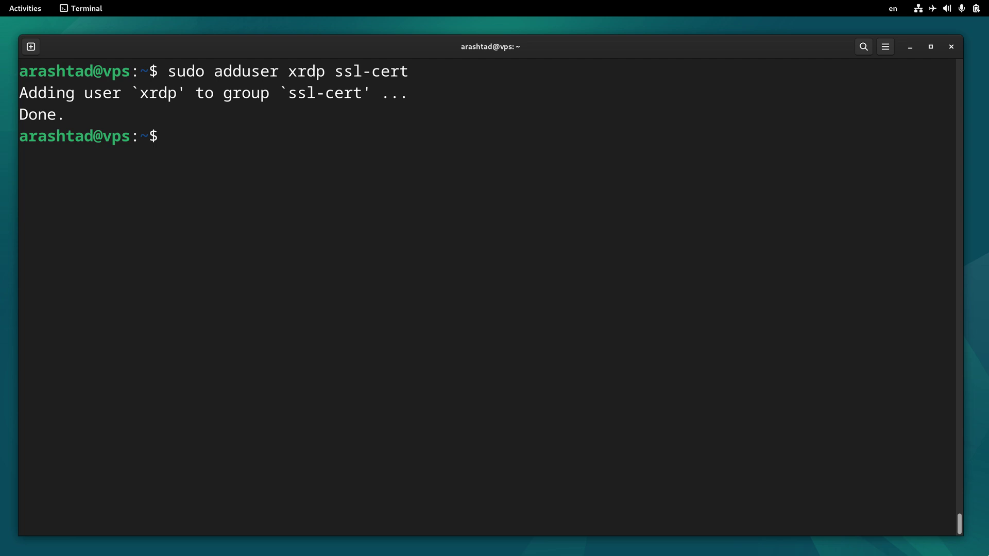
key(ctrl+l)
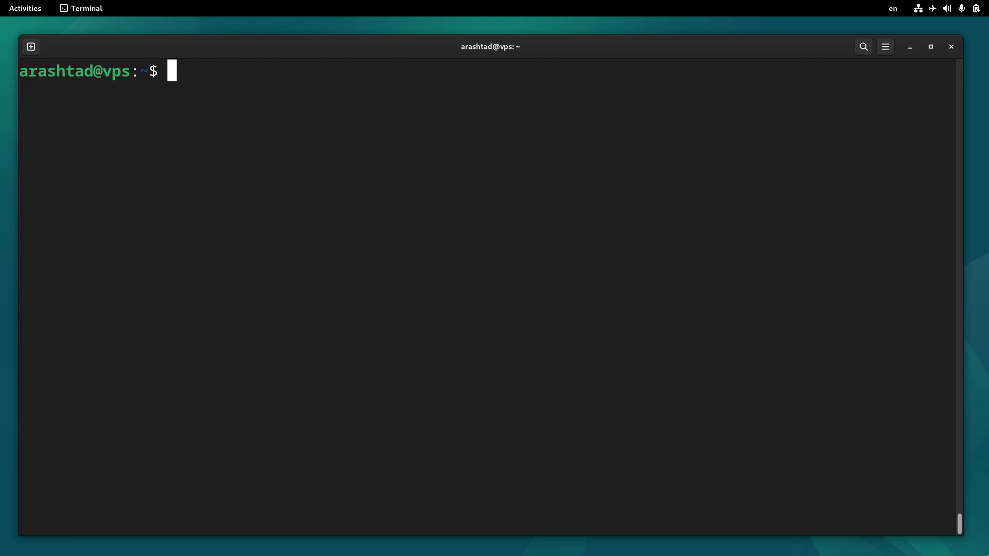
- Open /etc/xrdp/startwm.sh in vim and comment out both Xsession lines with #
text(sudo vim /etc/xrdp/startwm.sh)
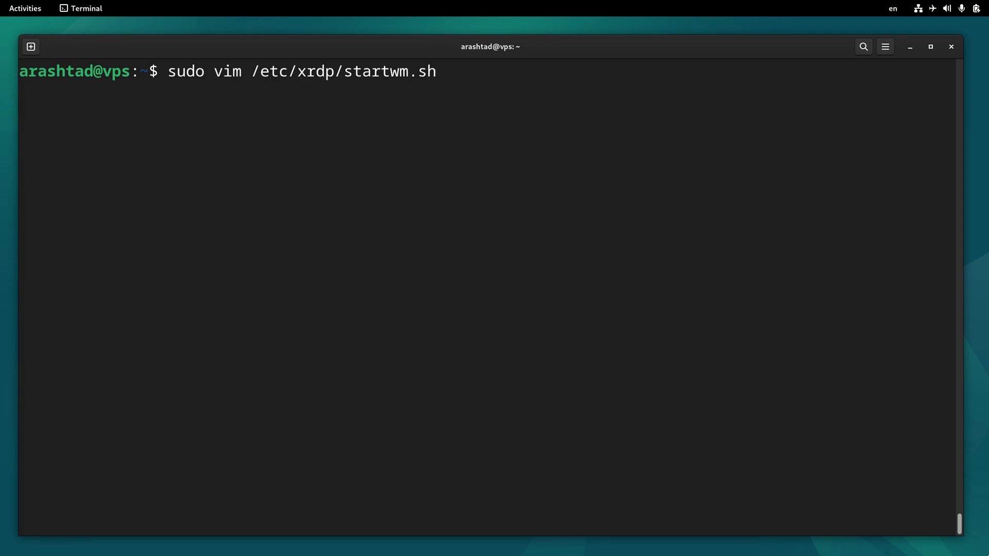
key(Return)
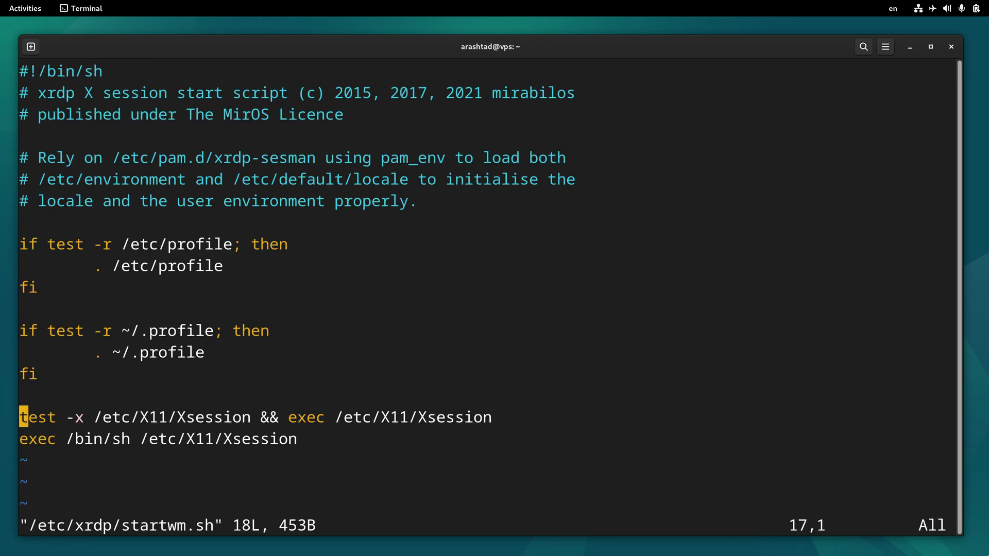
key(j)
key(k)
text(i)
text(#)
key(Down)
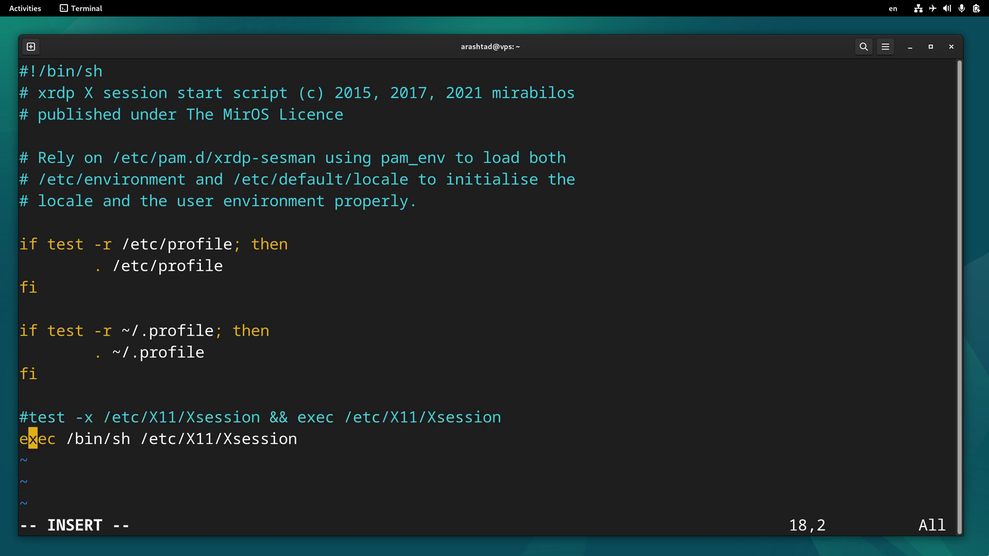
key(Left)
text(#)
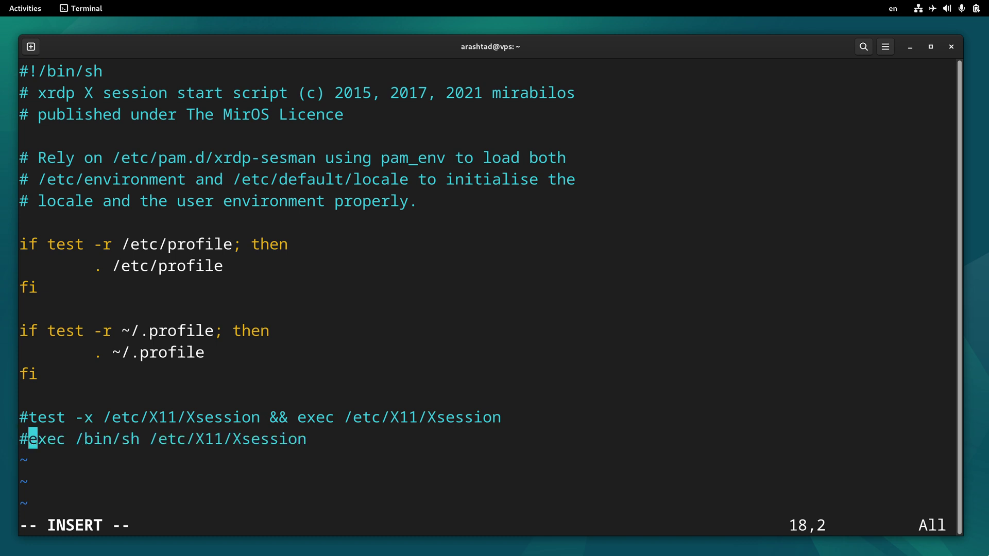
- Add an uncommented 'exec gnome-session' line at the end of the script and save with :wq
scroll(489, 288, down, 4)
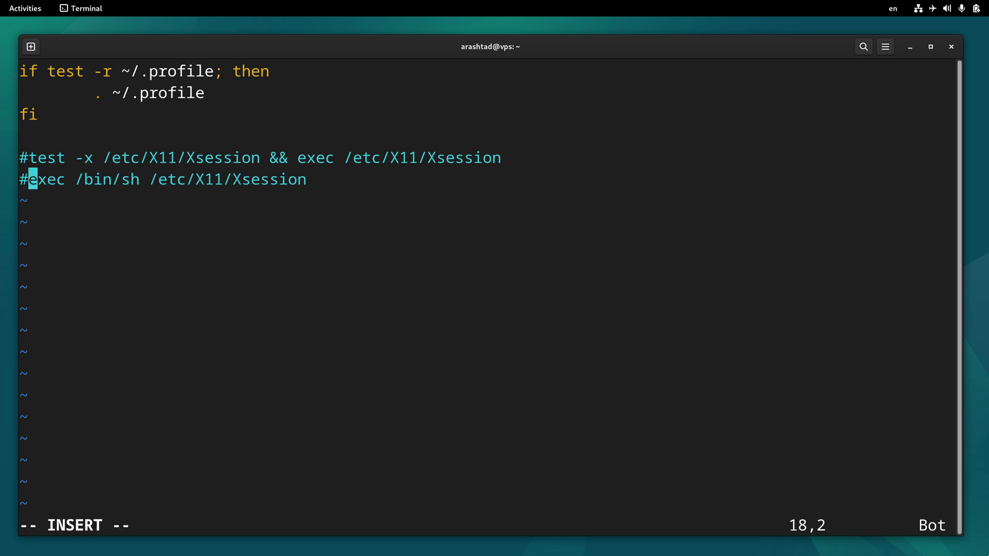
key(Right)
key(Right)
key(Right)
key(Right)
key(Right)
key(Right)
key(Right)
key(Right)
key(Right)
key(Right)
key(Right)
key(Right)
key(Right)
key(Right)
key(Right)
key(Right)
key(Right)
key(Right)
key(Right)
key(Right)
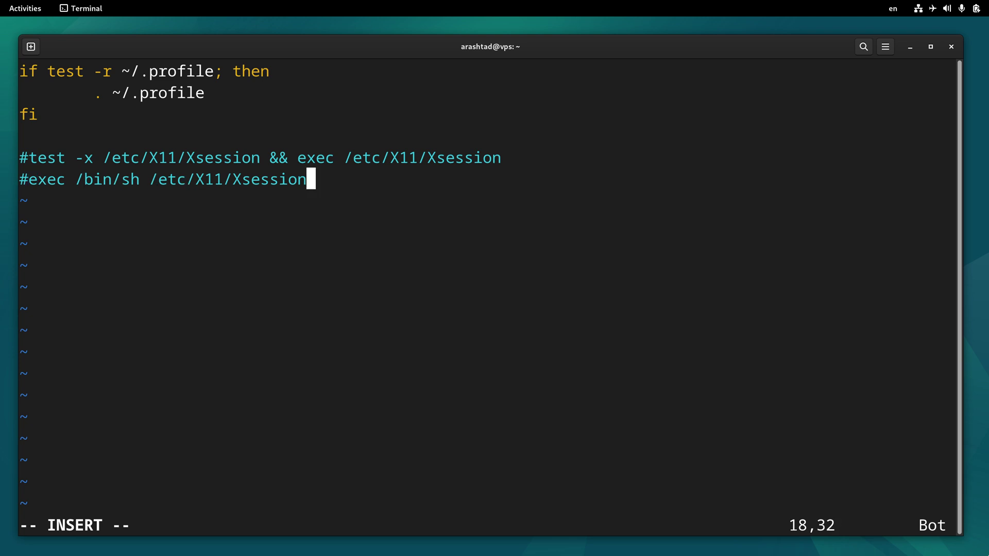
key(Return)
key(Return)
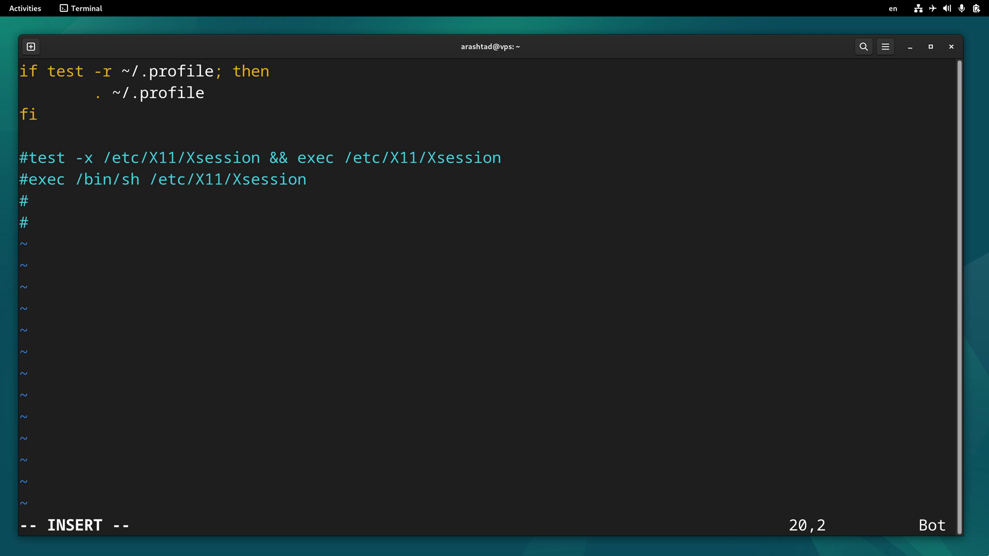
text(exec gnome-session)
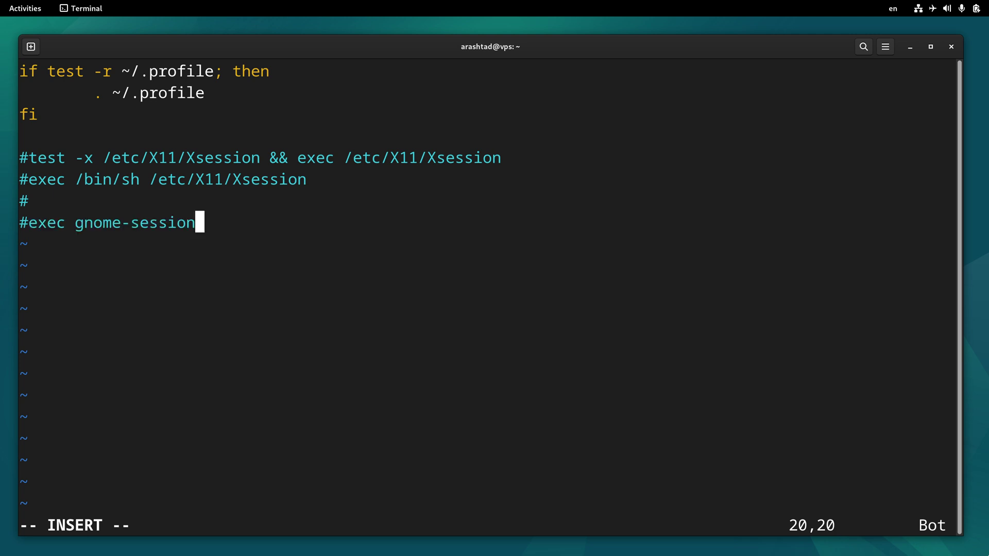
click(29, 201)
key(BackSpace)
key(Down)
key(Delete)
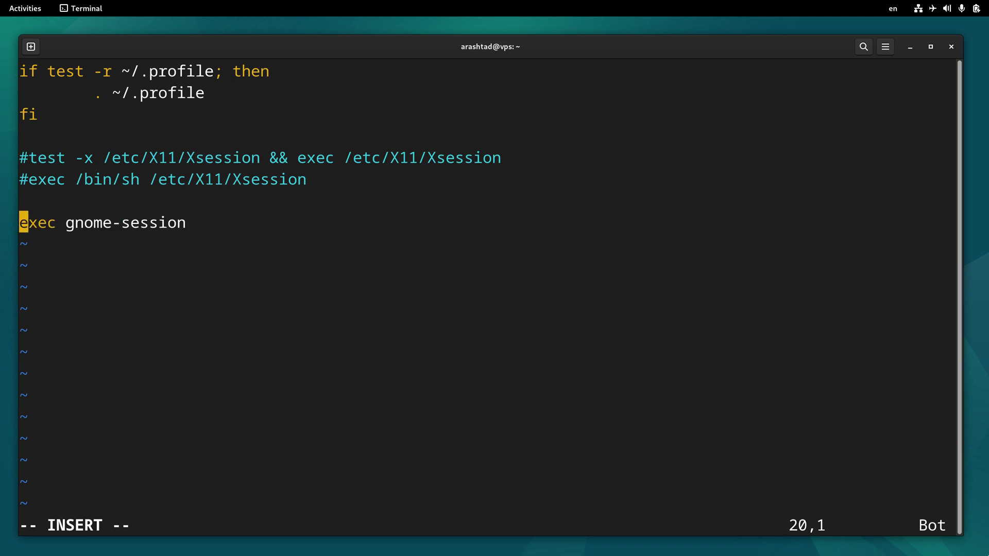
key(Escape)
text(:wq)
key(Return)
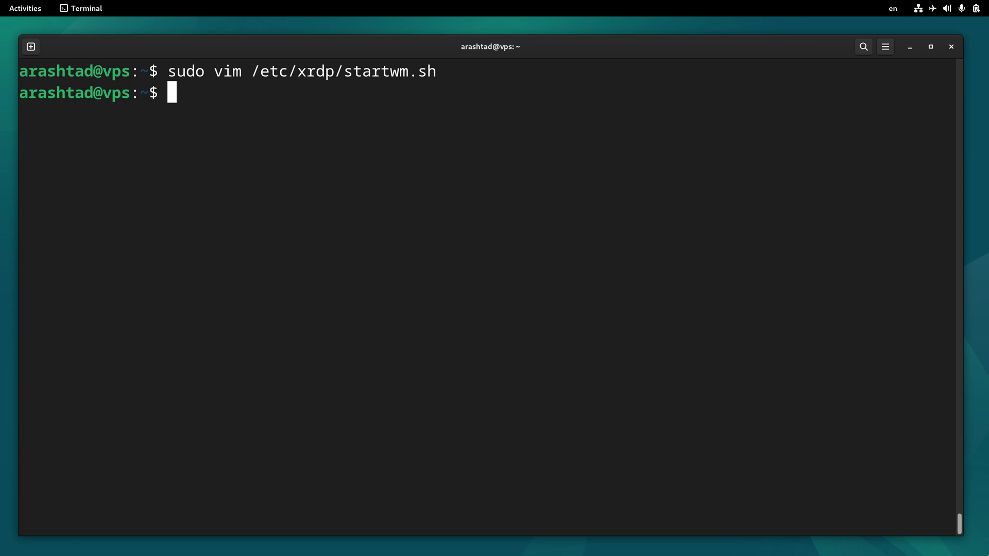
- Allow 3389/tcp through ufw and reload it, then type sudo systemctl restart xrdp on a cleared screen
text(sudo ufw)
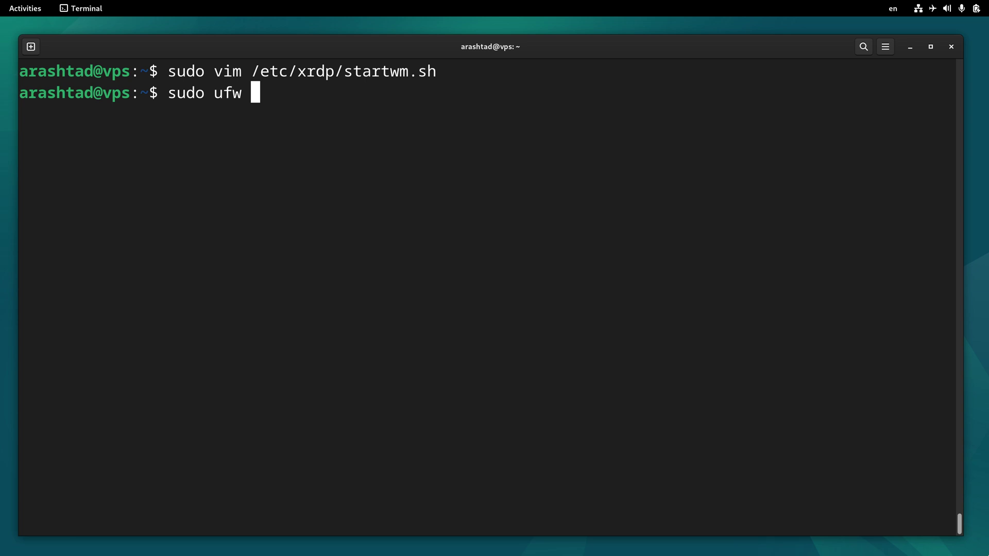
text( allow 338)
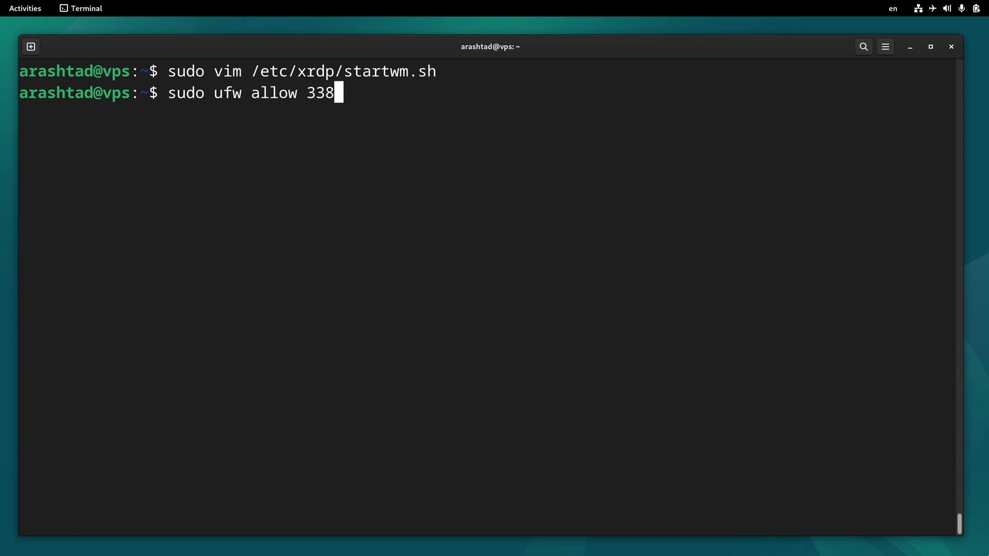
text(9/tcp)
key(Return)
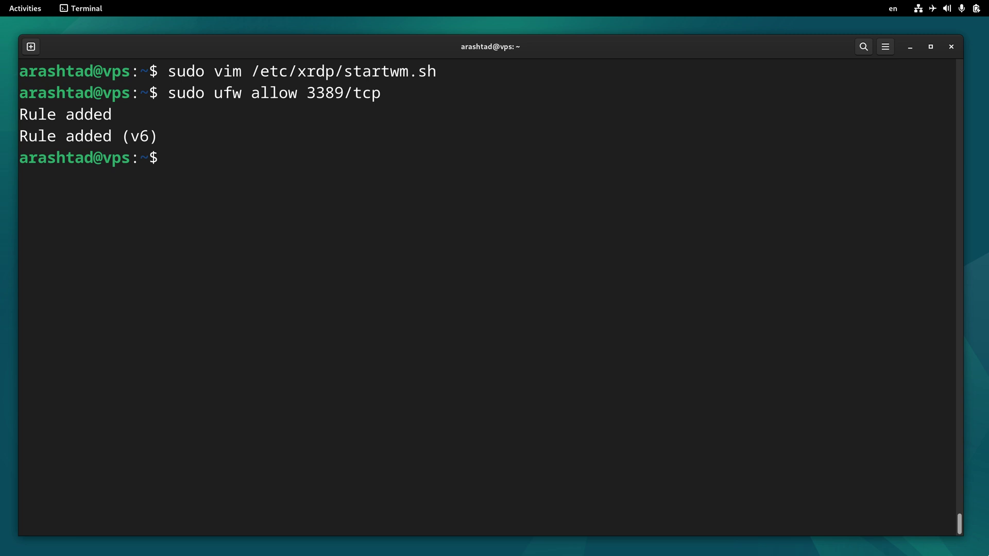
text(sudo u)
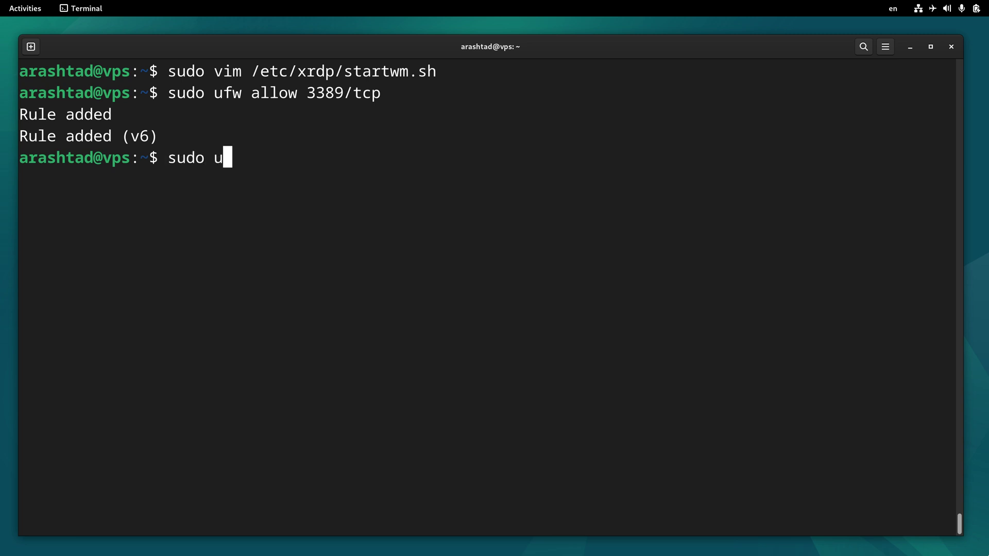
text(fw reload)
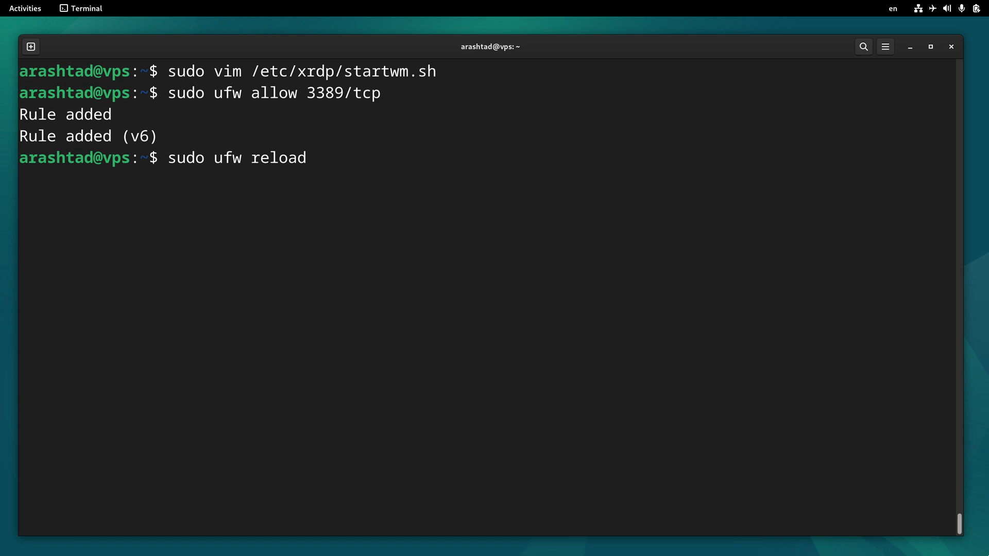
key(Return)
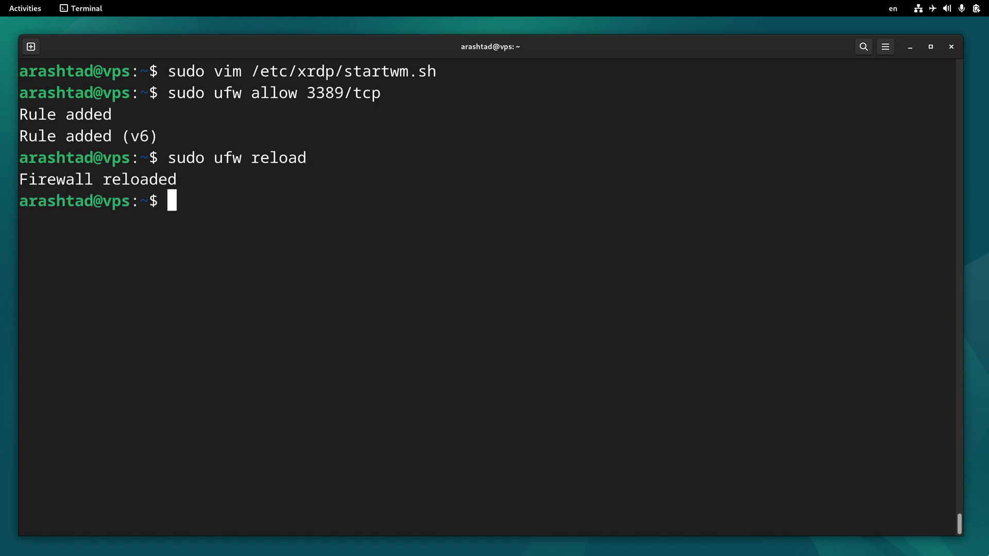
key(ctrl+l)
text(sudo)
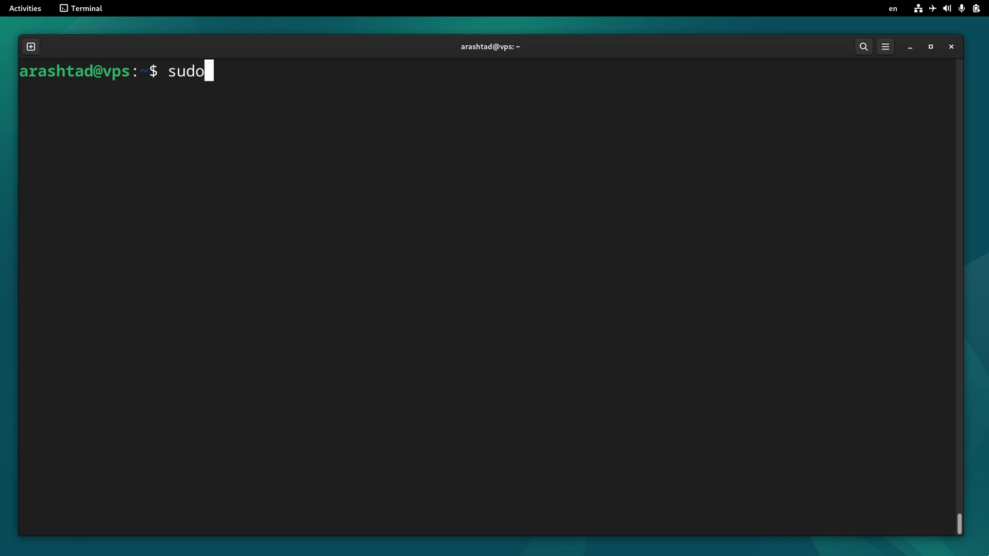
text( syste)
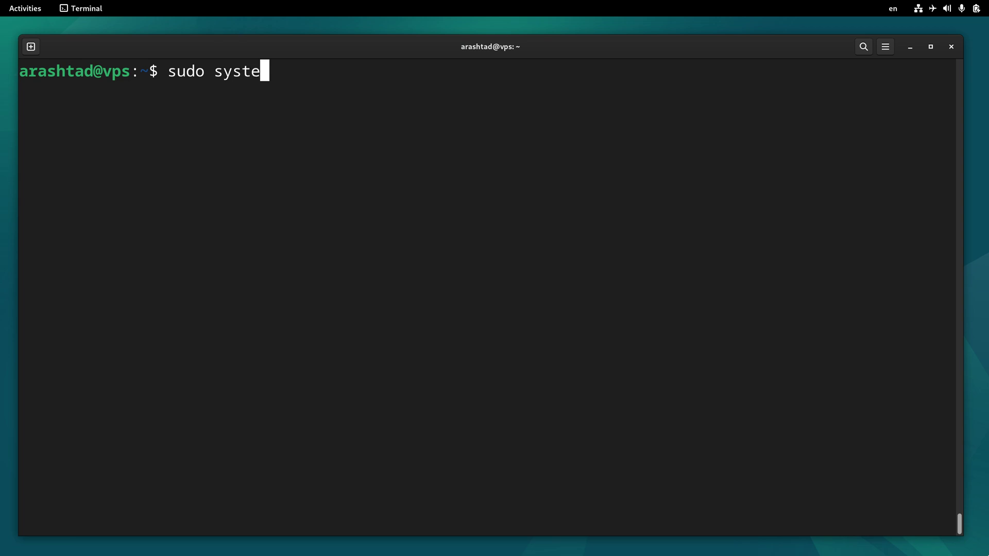
text(mctl res)
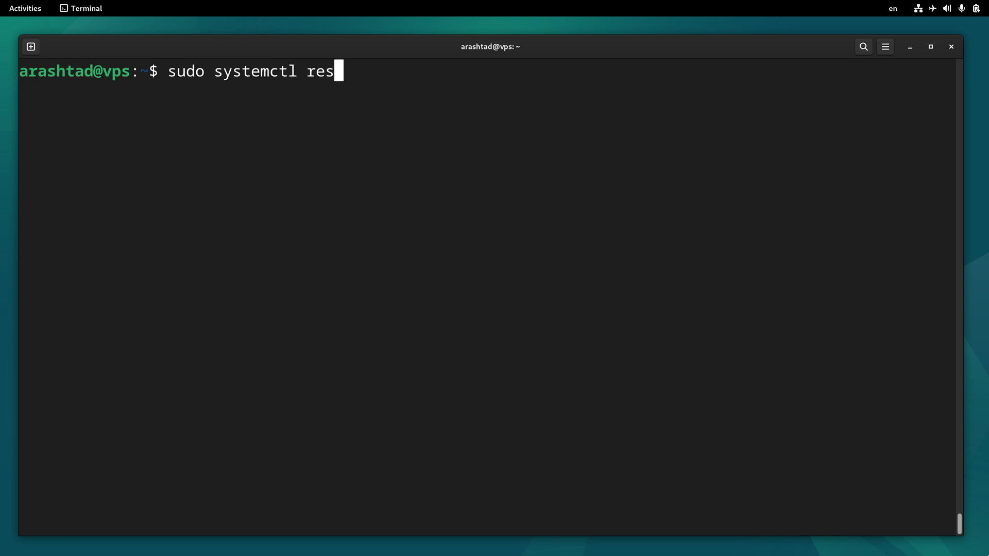
text(tart xrdp)
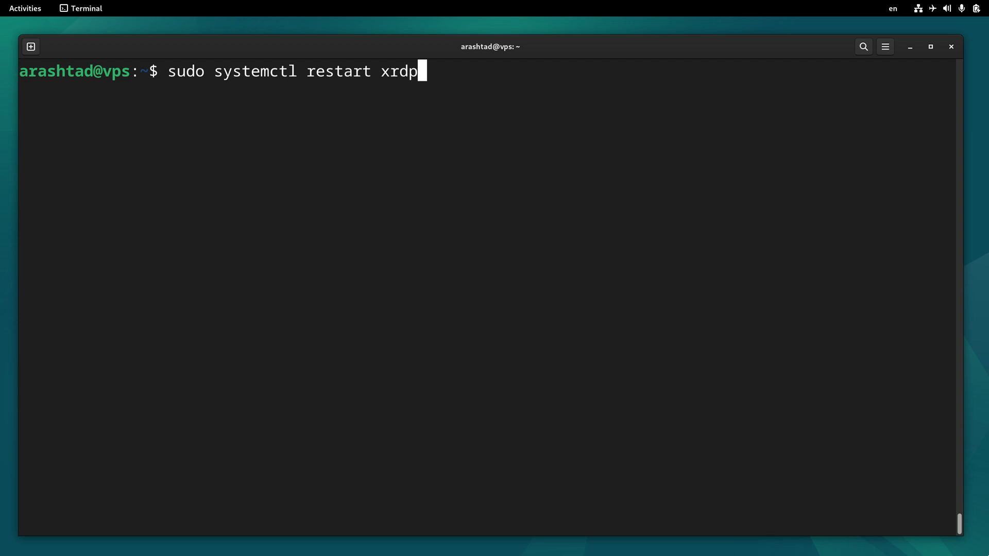
- Run the xrdp restart, then install Remmina from GNOME Software, authorising with the account password
key(Return)
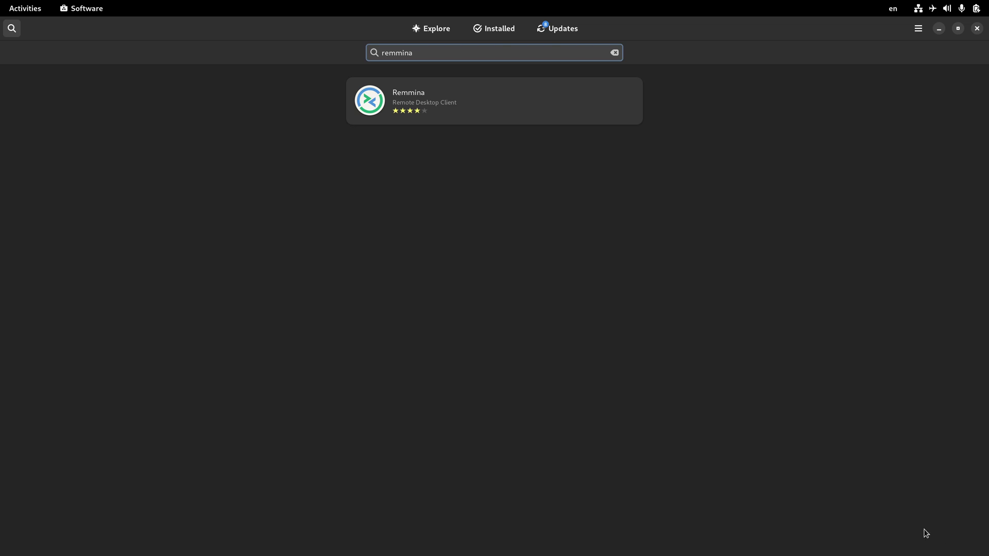
click(406, 105)
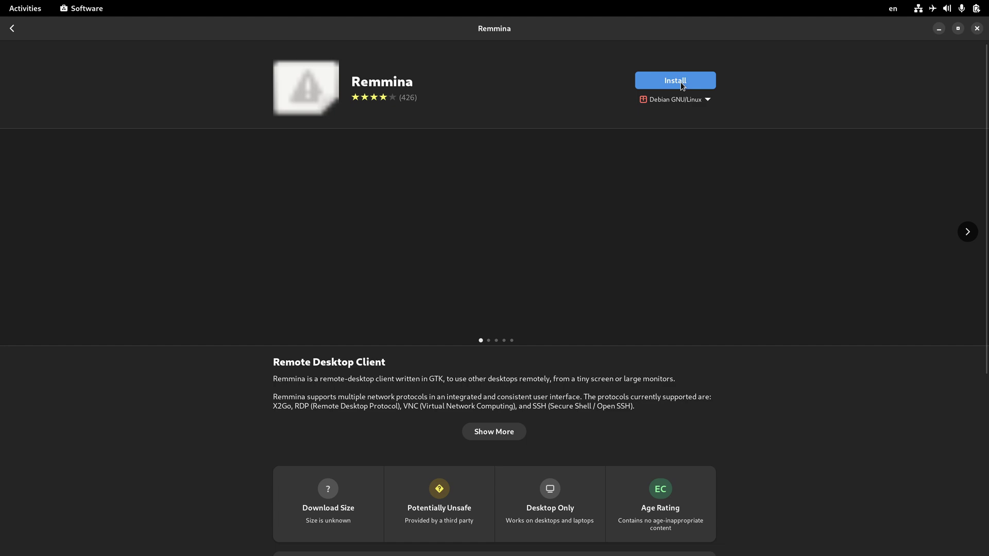
click(682, 85)
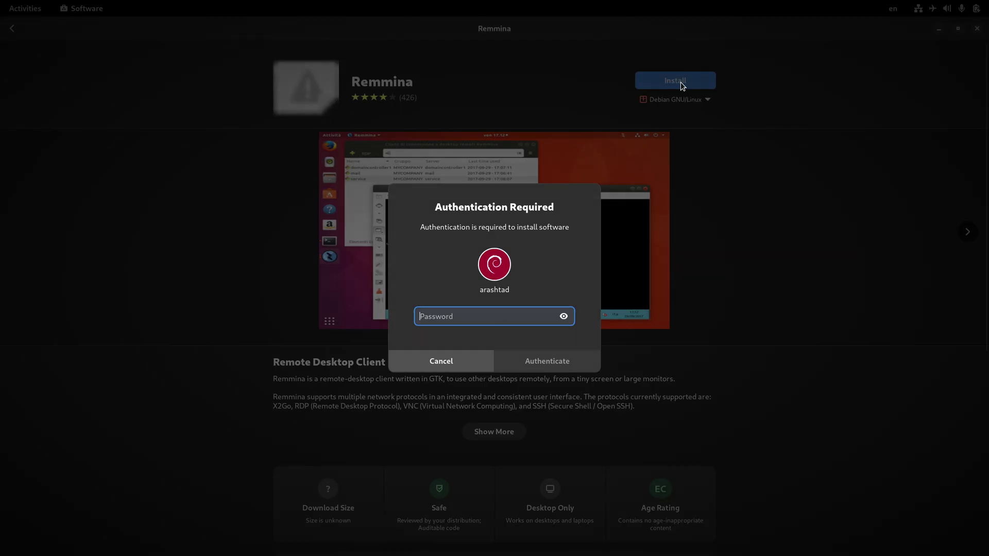
text(••••••)
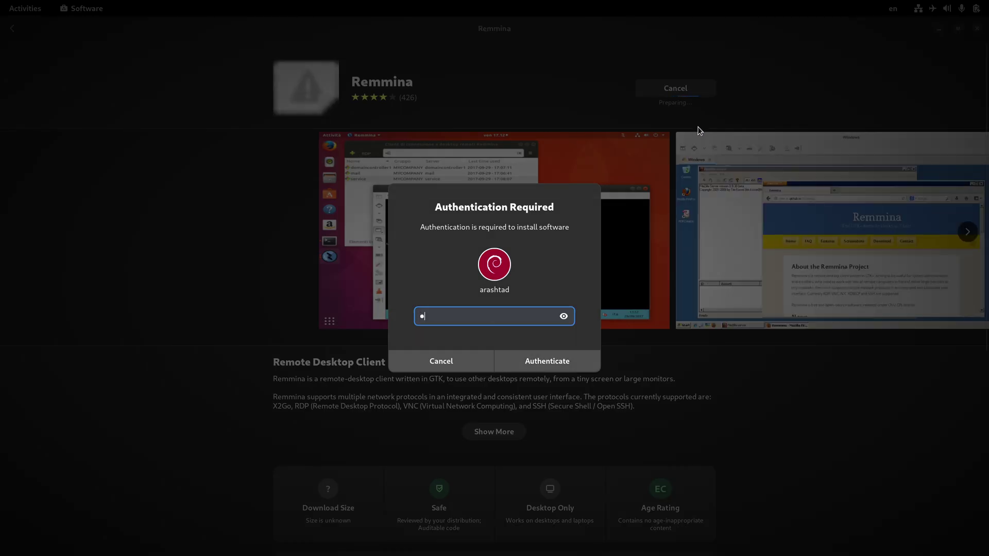
text(•••)
key(Return)
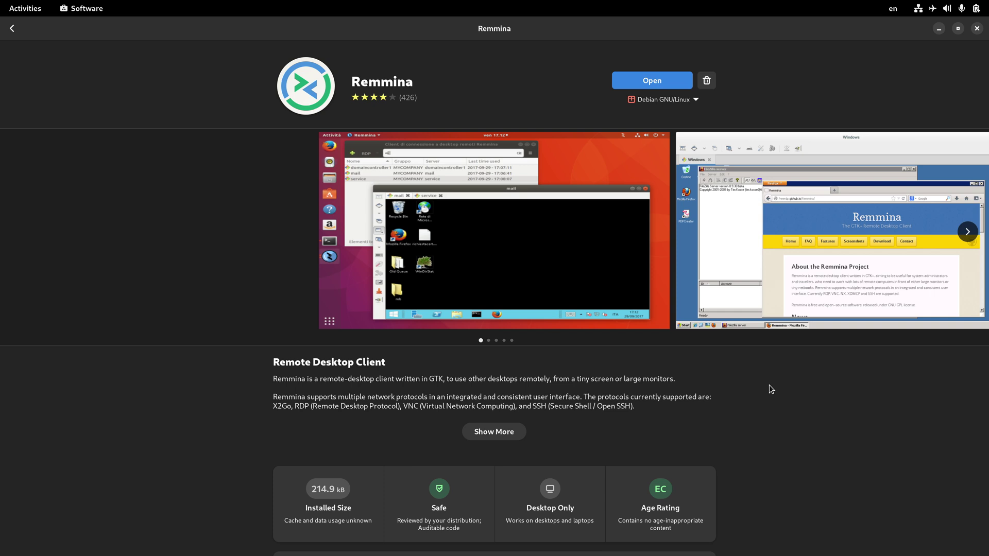
- Launch Remmina, centre its window and hide the GNOME Software window
click(646, 83)
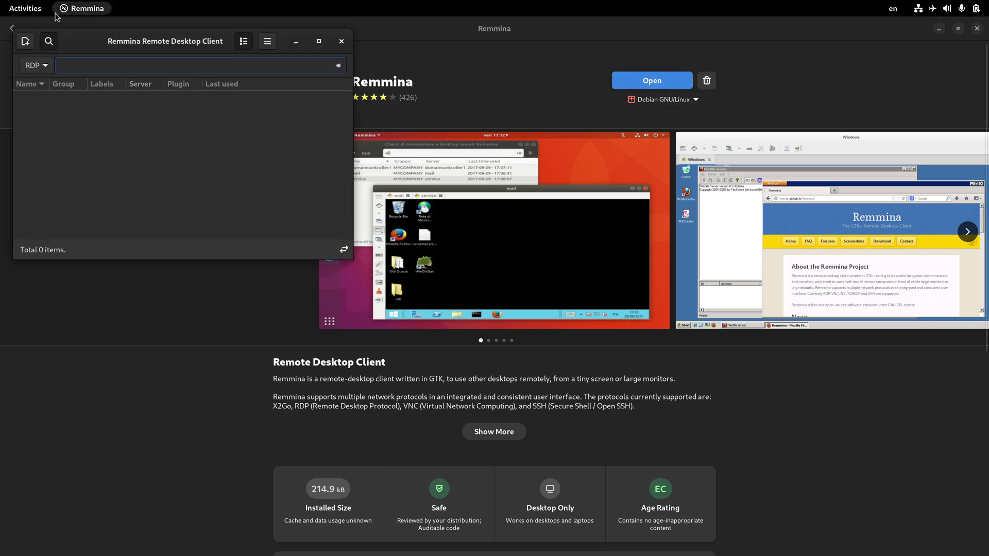
drag(97, 41, 428, 179)
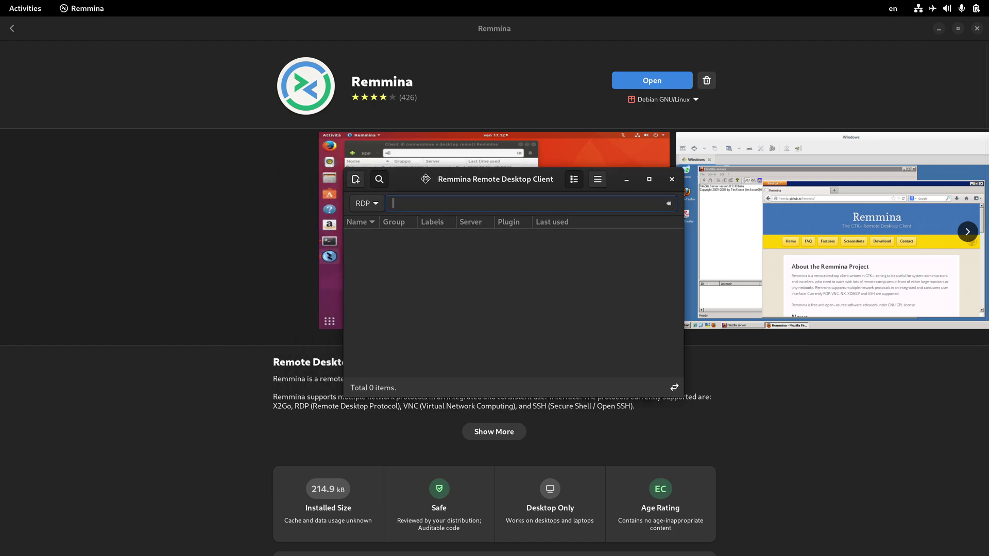
click(707, 307)
key(super+h)
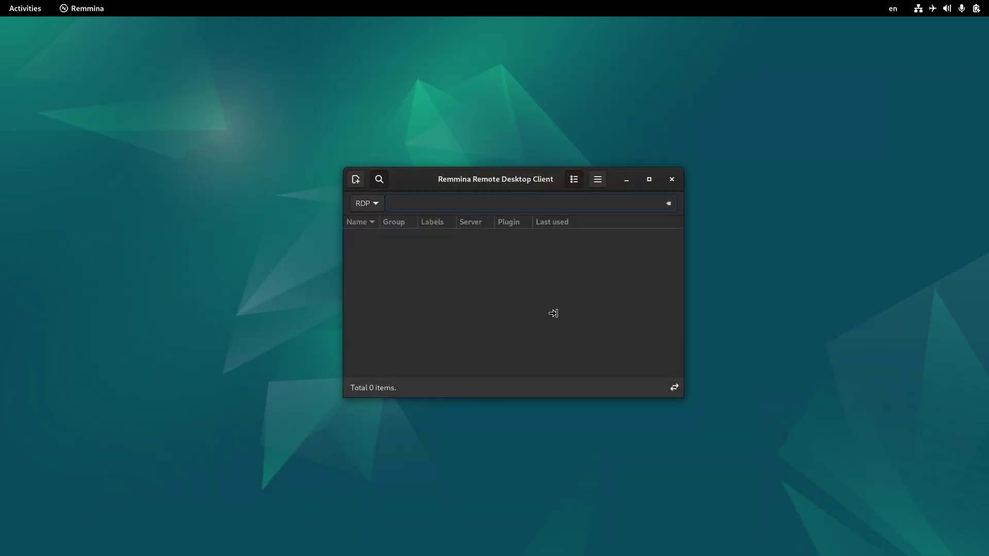
click(510, 308)
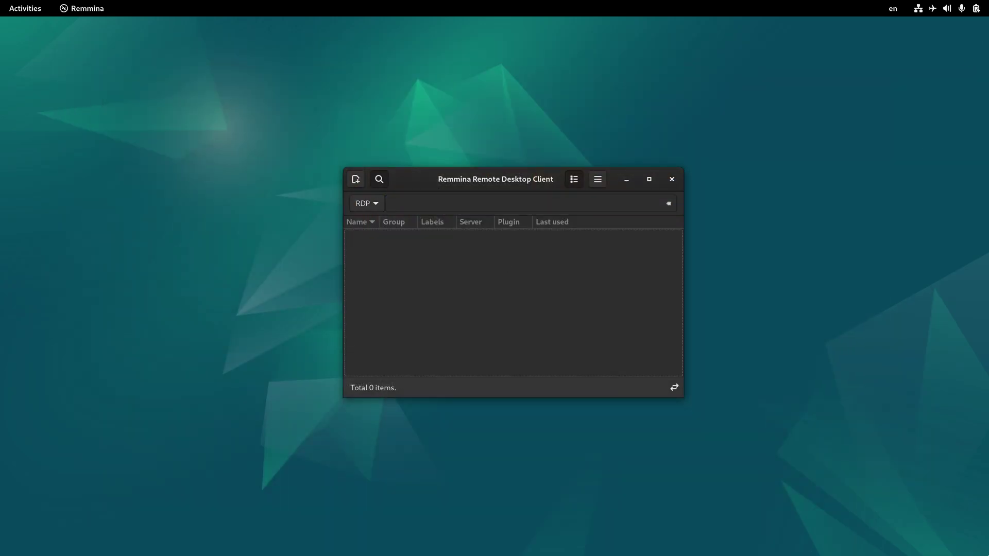
- Connect over RDP to 108.160.130.187 and accept the server's certificate
click(461, 203)
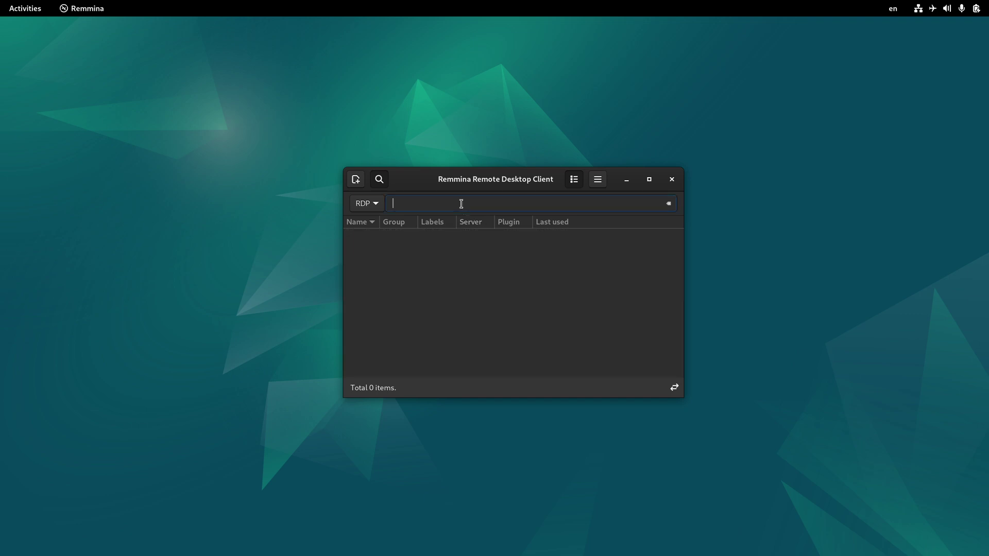
text(108.160.130.187)
key(Return)
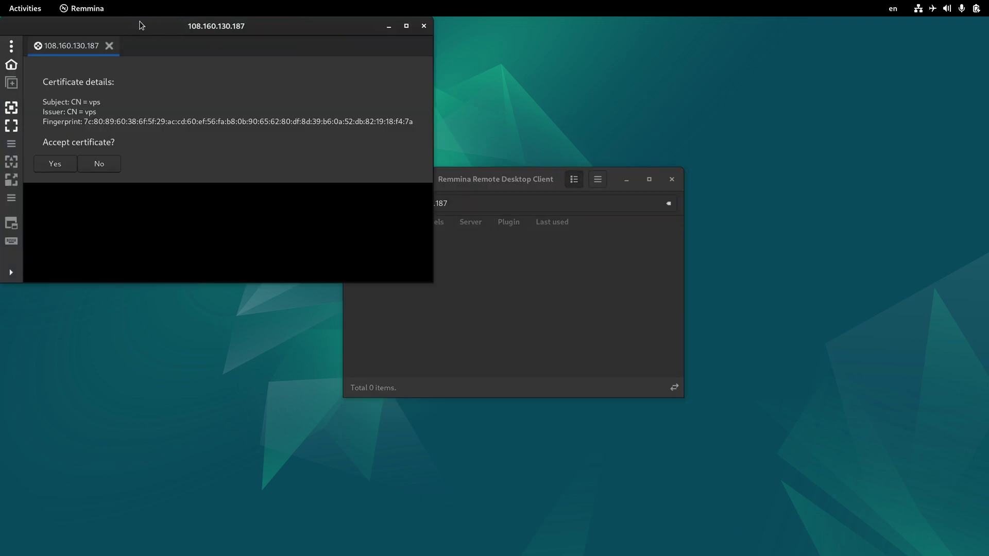
drag(139, 24, 407, 85)
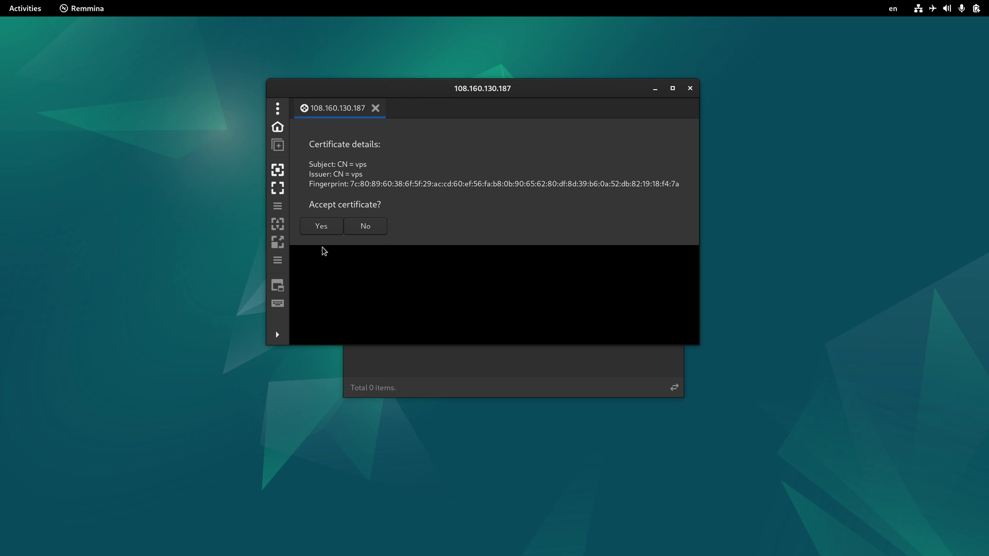
click(317, 231)
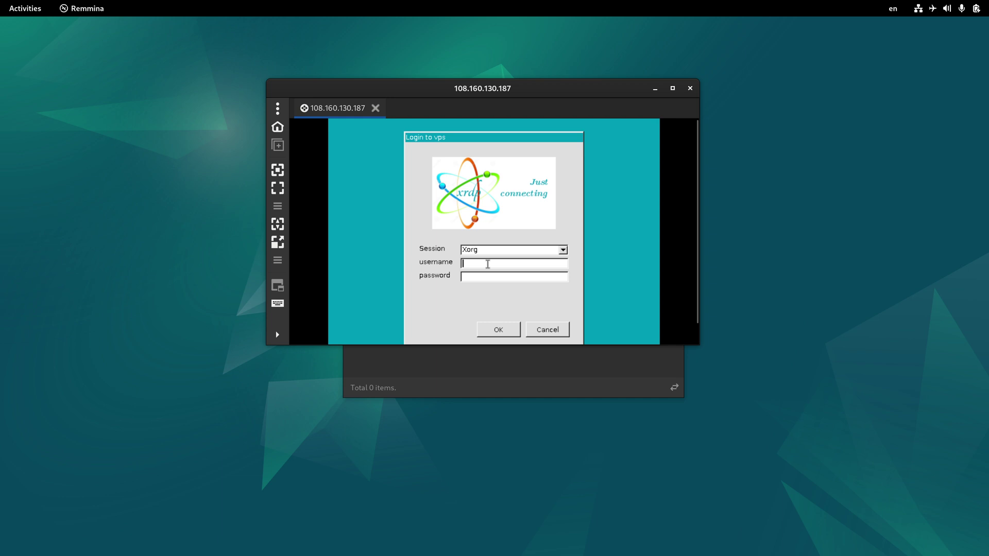
- Log in to the xrdp session with the username and password, then authenticate the colour-managed device prompt
text(arashtad************)
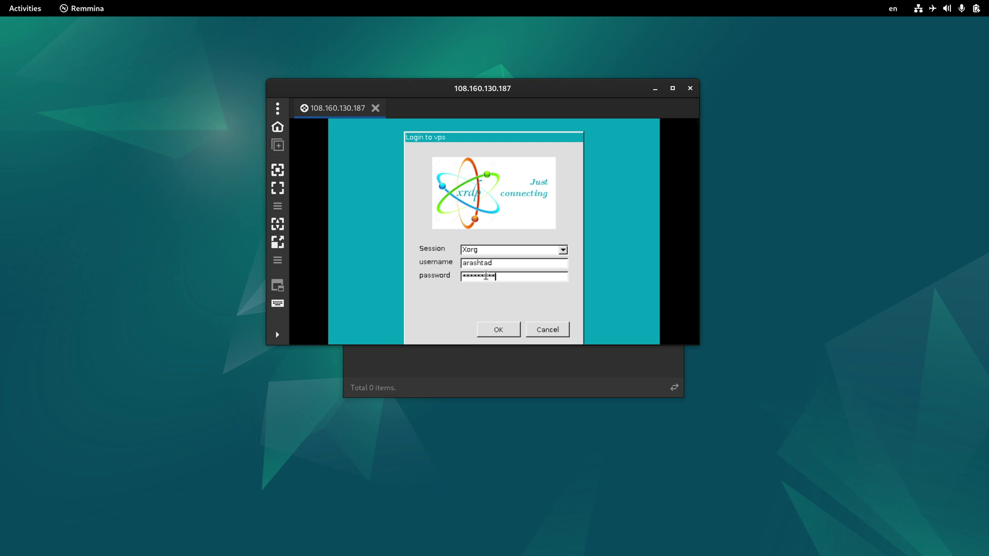
key(Return)
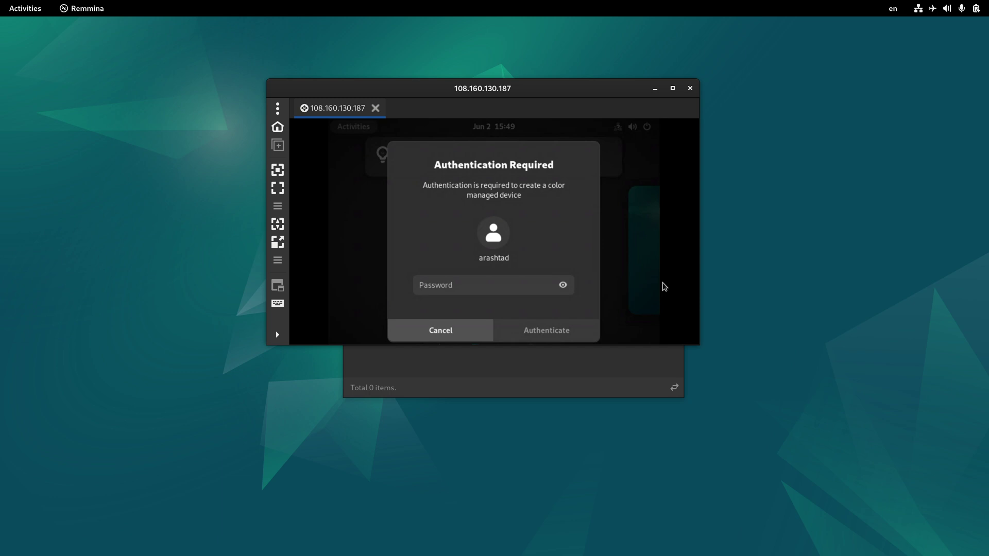
click(484, 285)
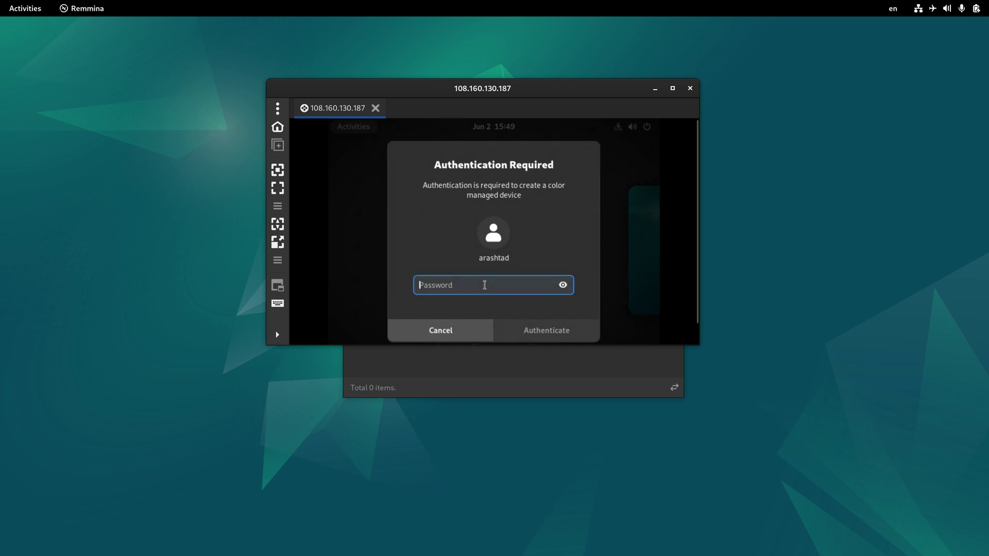
text(***)
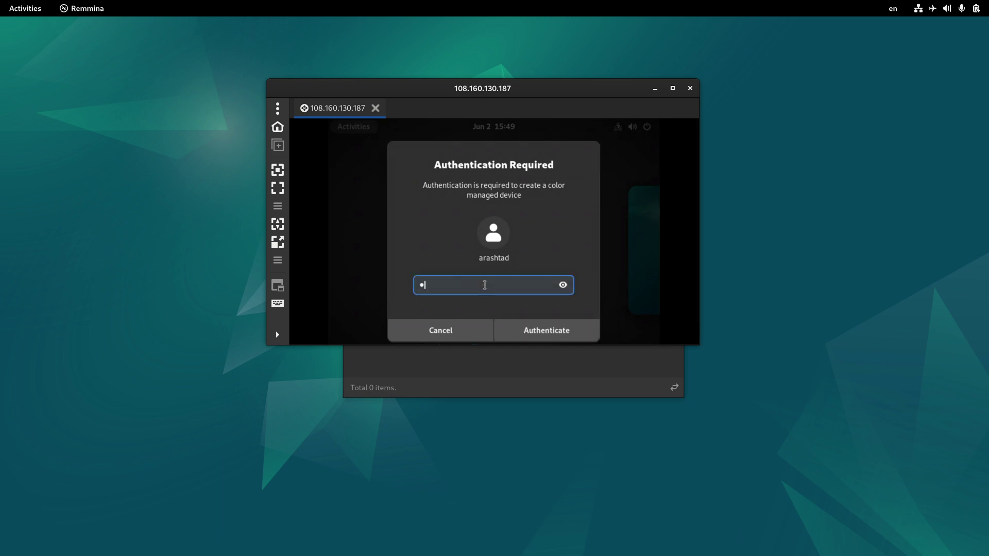
text(********)
key(Return)
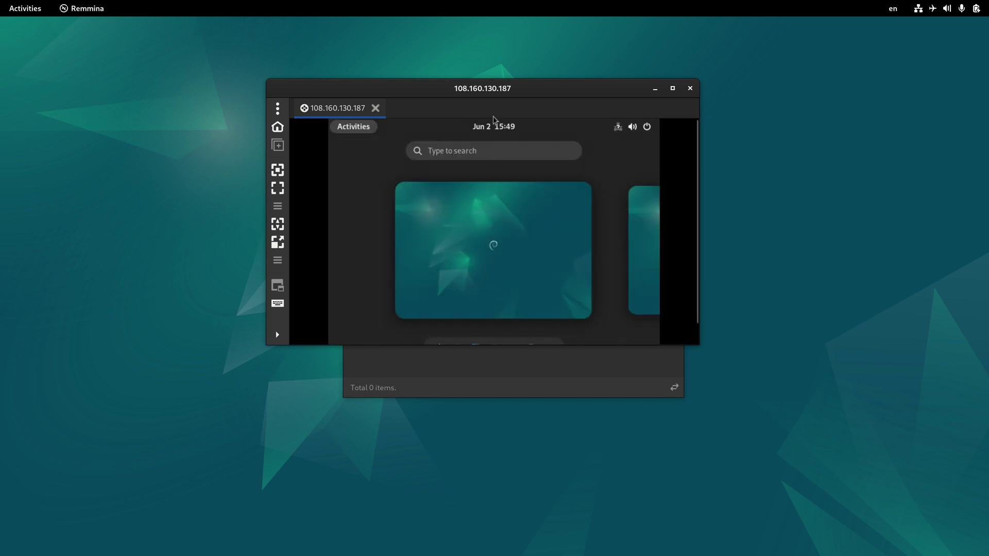
- Maximise the Remmina window, make the RDP session fullscreen, and open the remote Activities overview
double_click(496, 90)
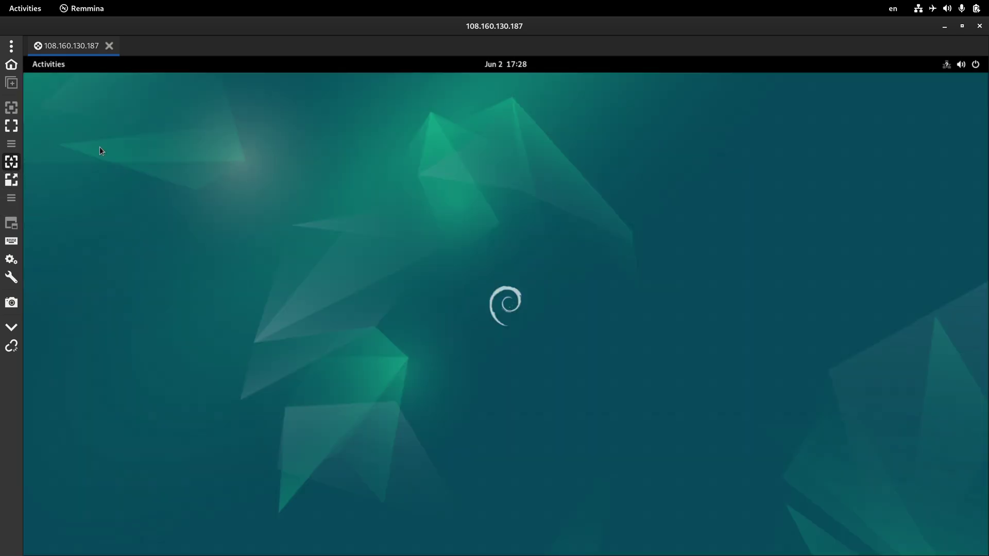
click(11, 126)
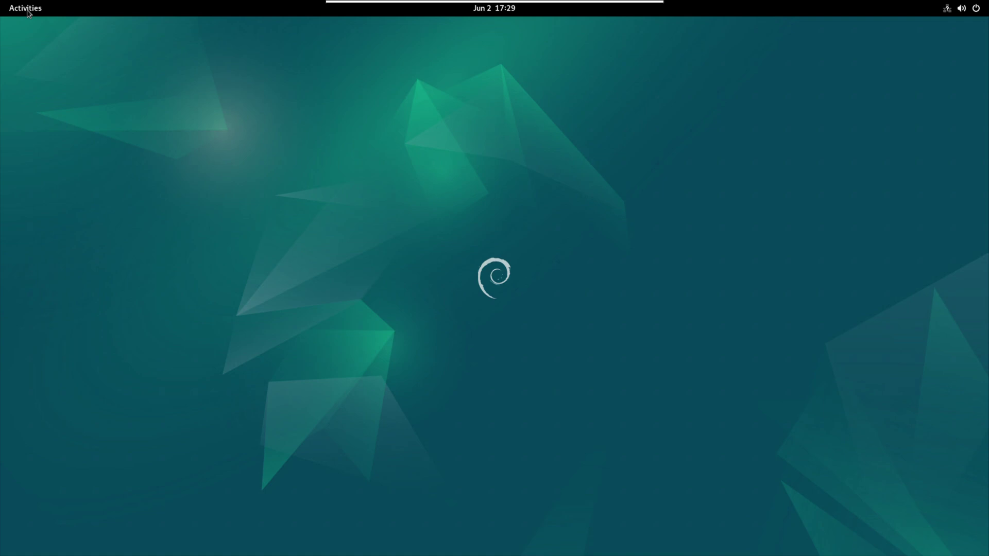
click(26, 9)
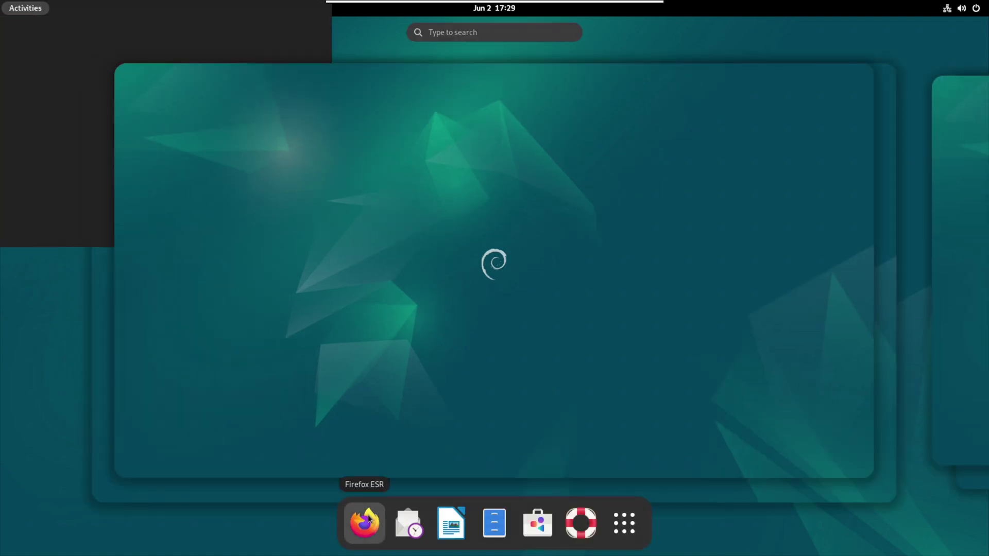
- Launch Firefox ESR, load showip.net, and check that the IP 108.160.130.187 is in Japan
click(369, 519)
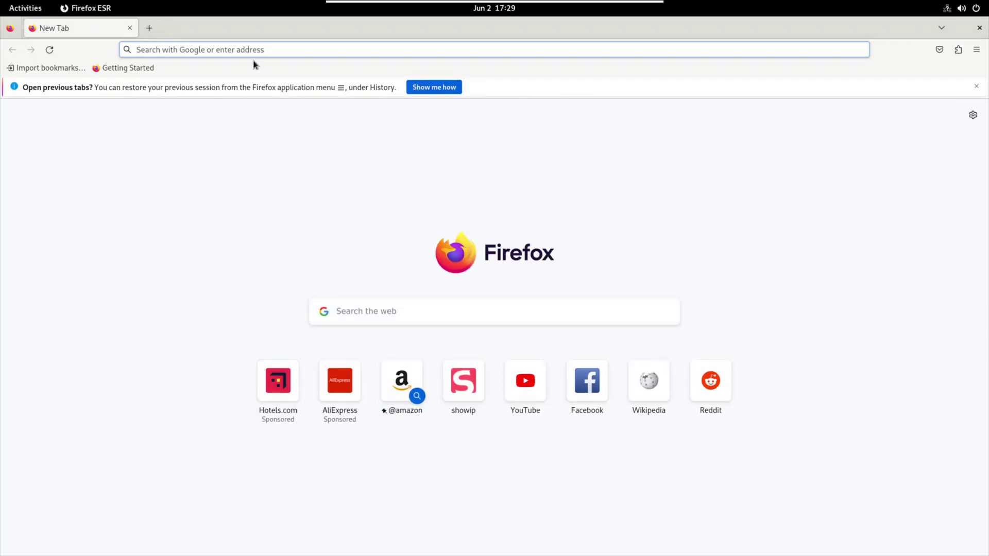
text(show)
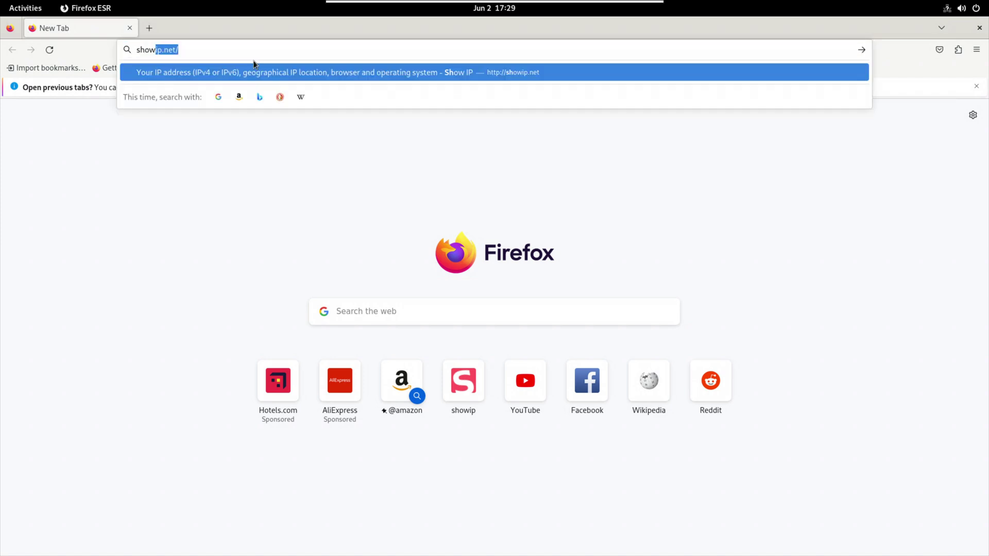
text(ip.net)
key(Return)
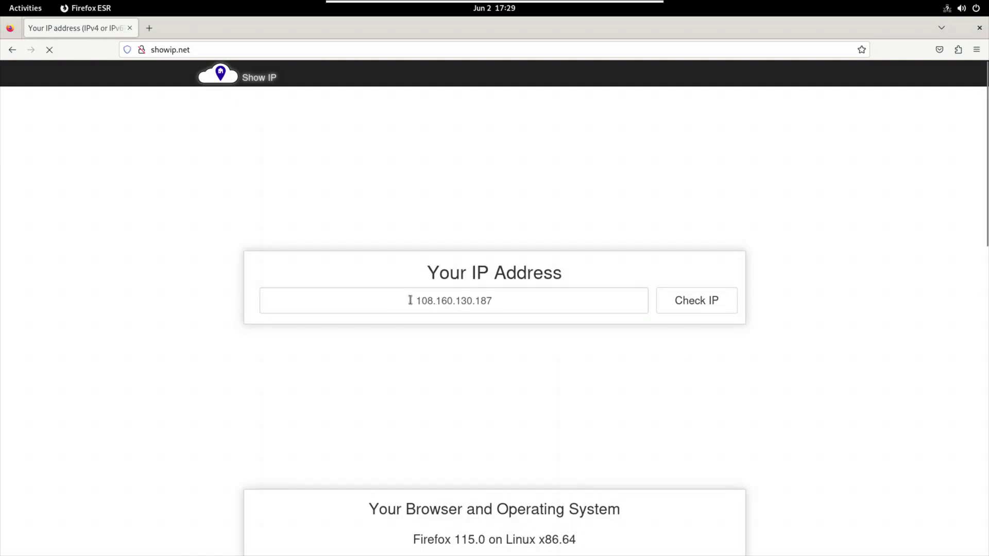
triple_click(496, 301)
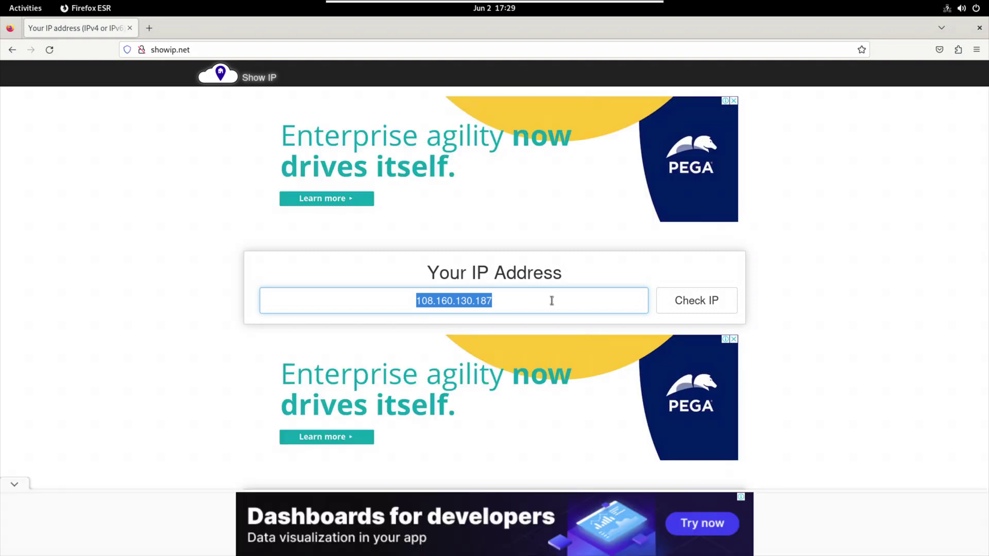
scroll(552, 301, down, 6)
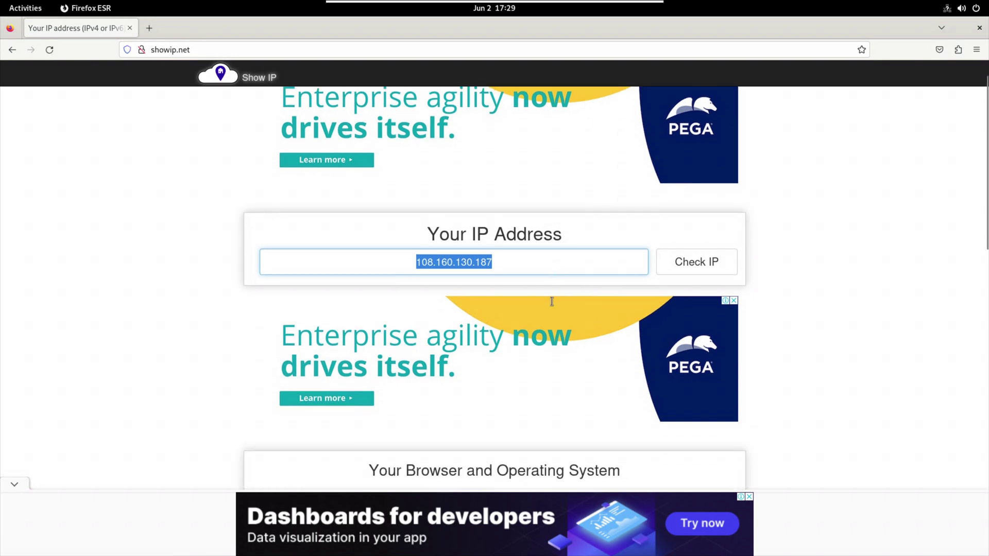